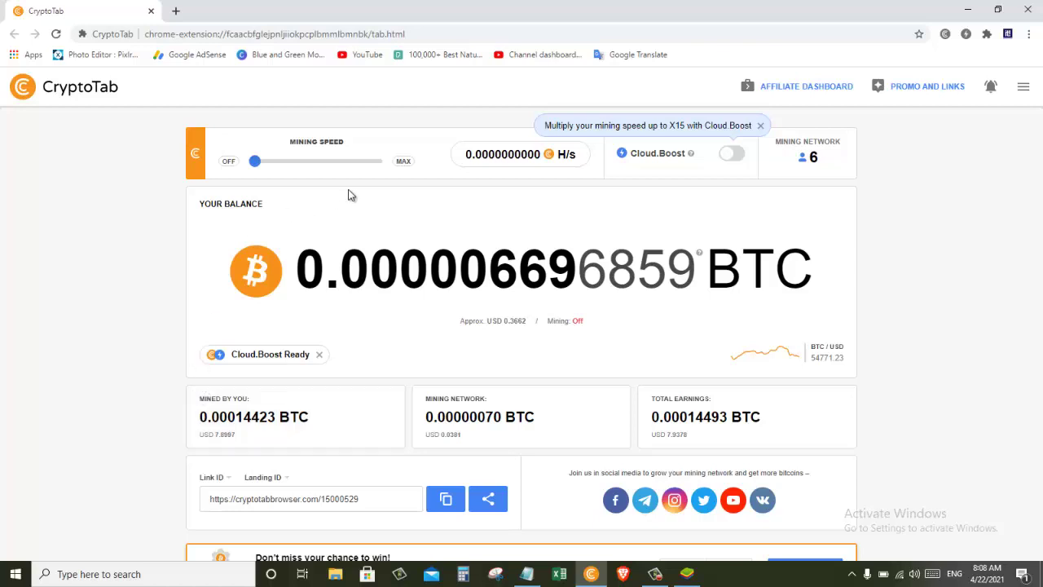
Set the CryptoTab mining speed to its maximum
click(403, 163)
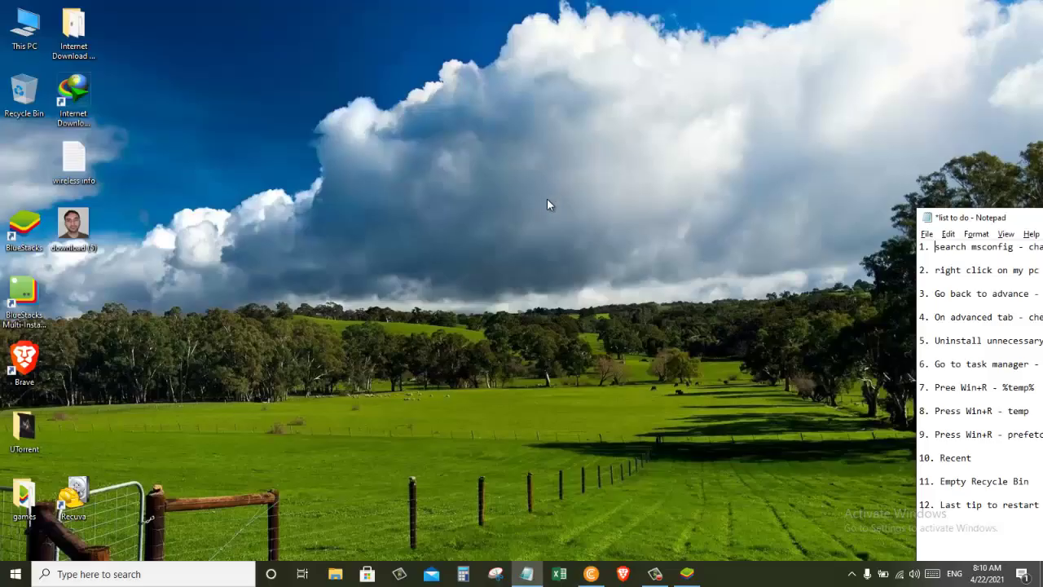
In System Configuration (msconfig), set the advanced boot options to 8192 maximum memory and 4 processors
click(135, 574)
text(msconfig)
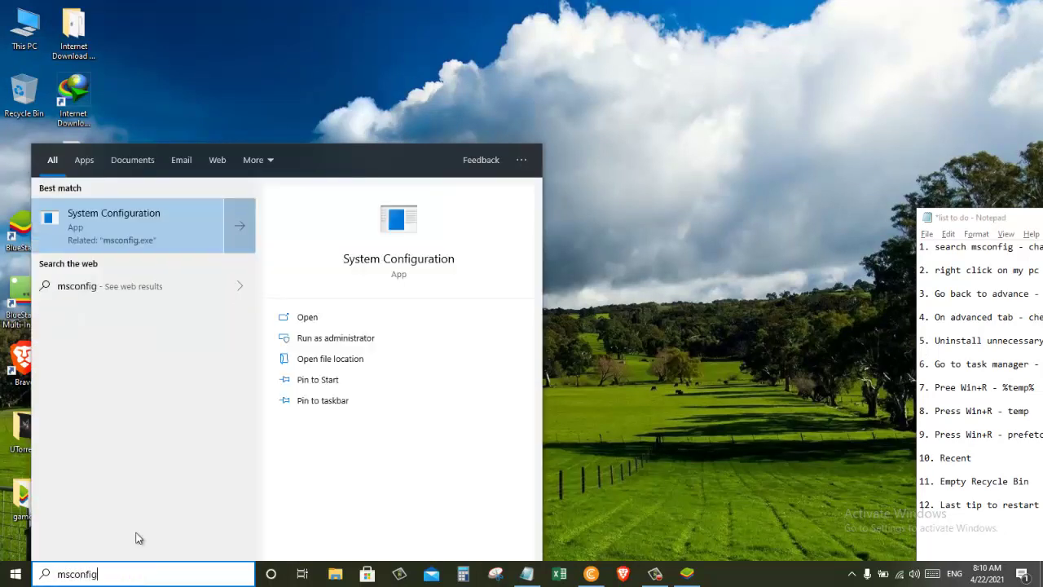
click(136, 225)
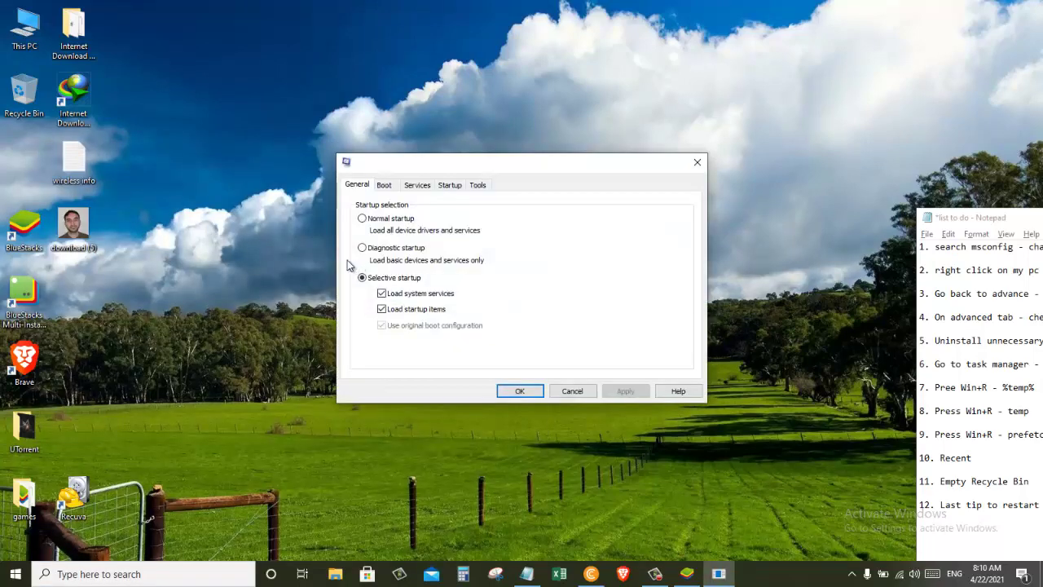
click(385, 187)
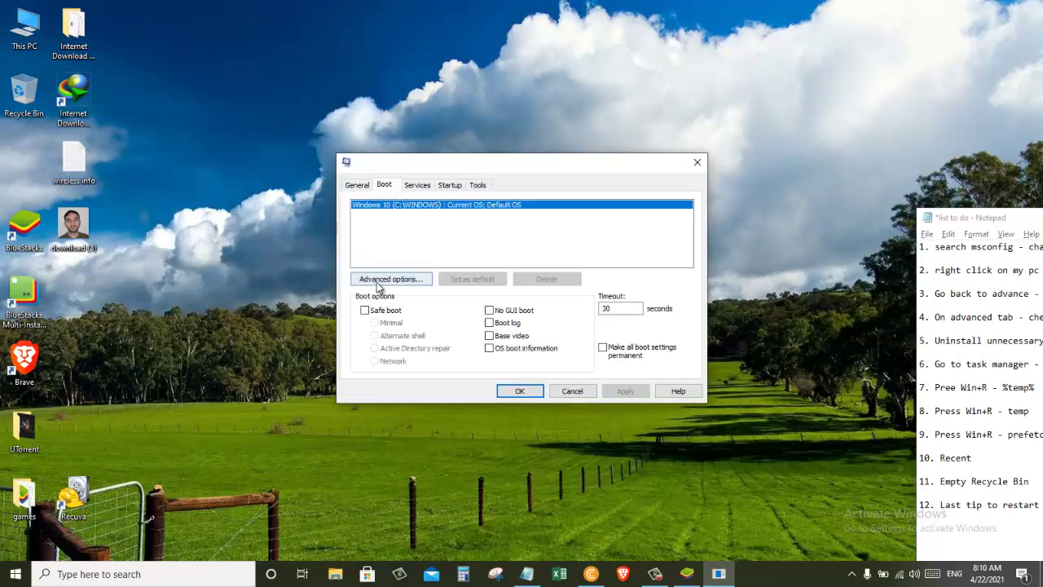
click(403, 282)
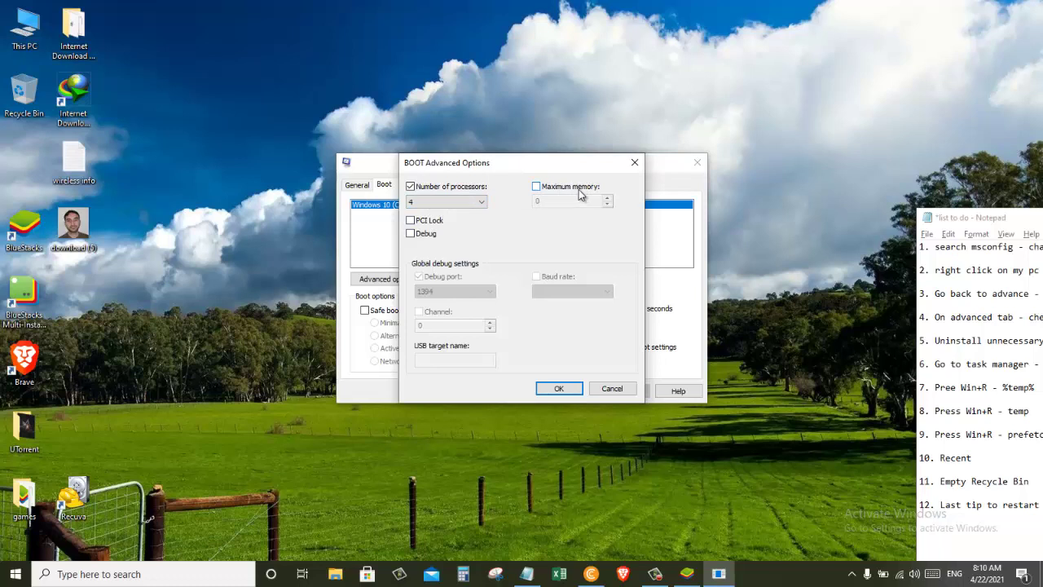
click(537, 188)
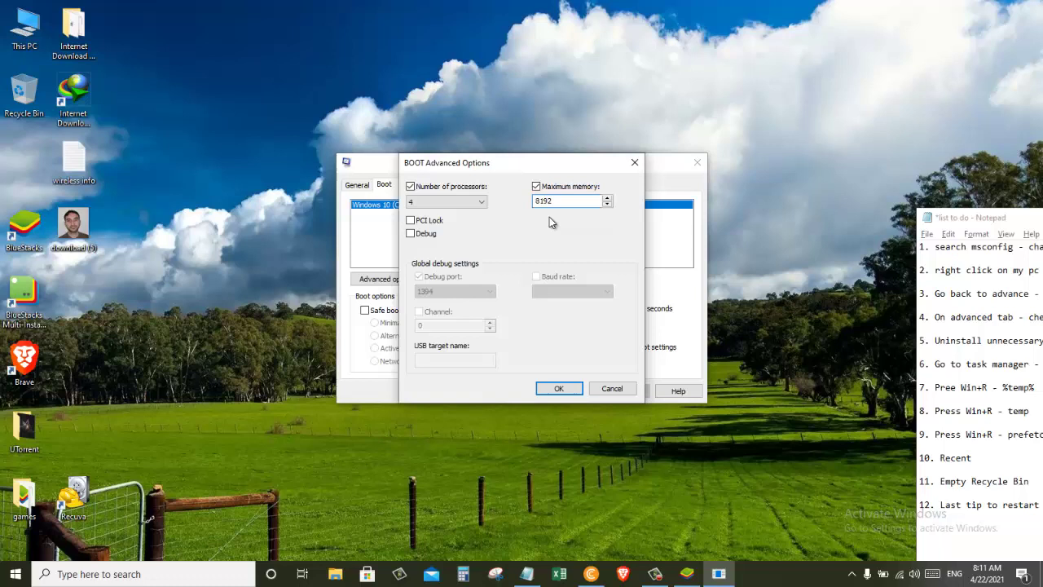
click(460, 203)
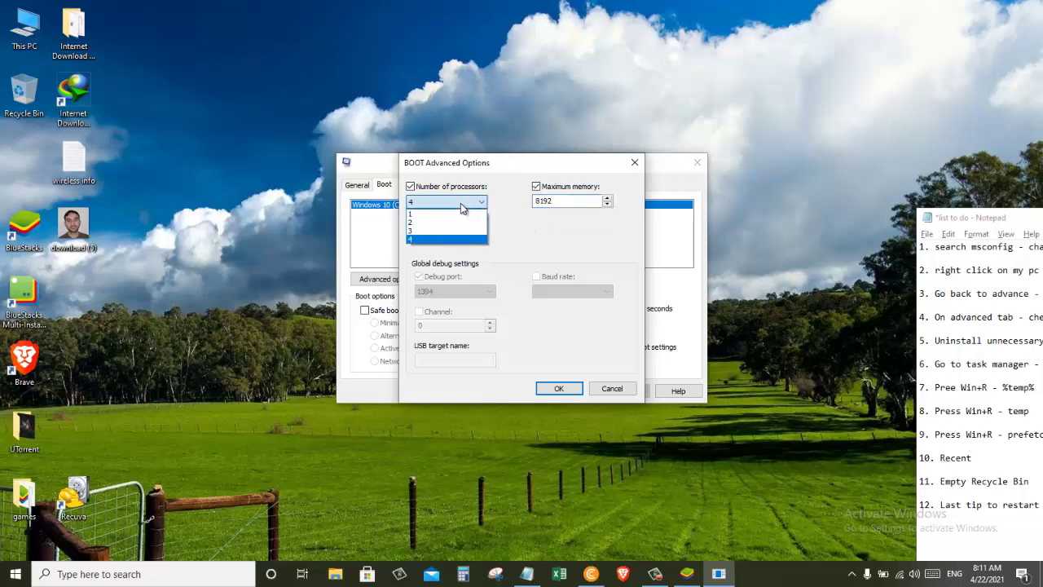
click(437, 240)
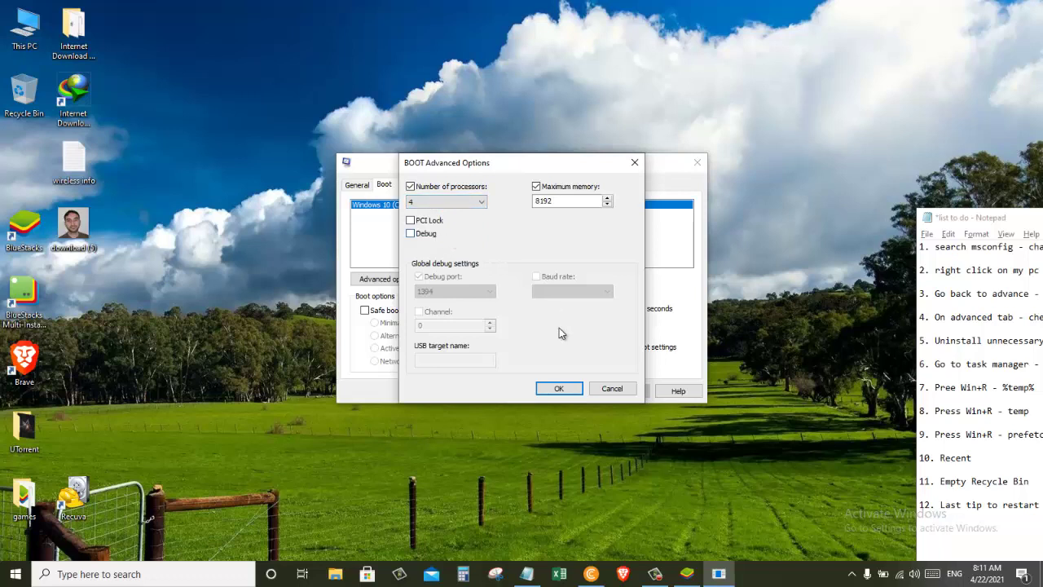
click(561, 388)
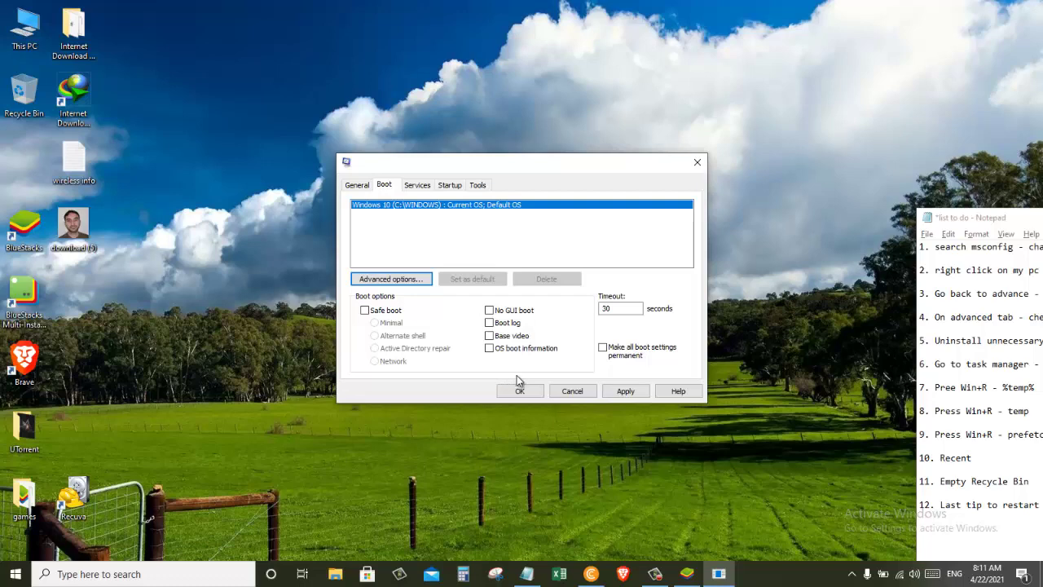
Apply the boot changes and exit System Configuration without restarting the computer
click(633, 391)
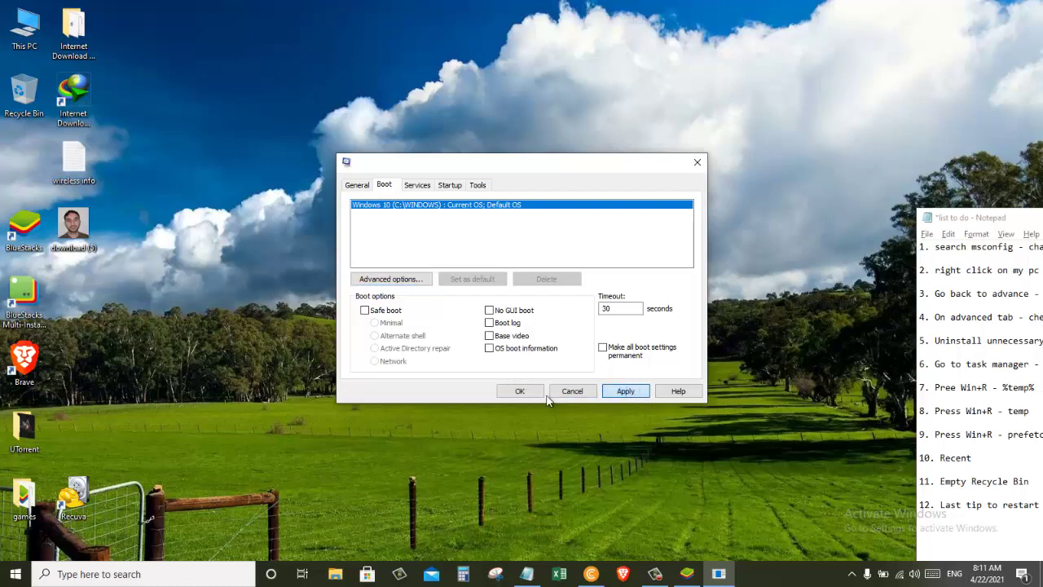
click(521, 391)
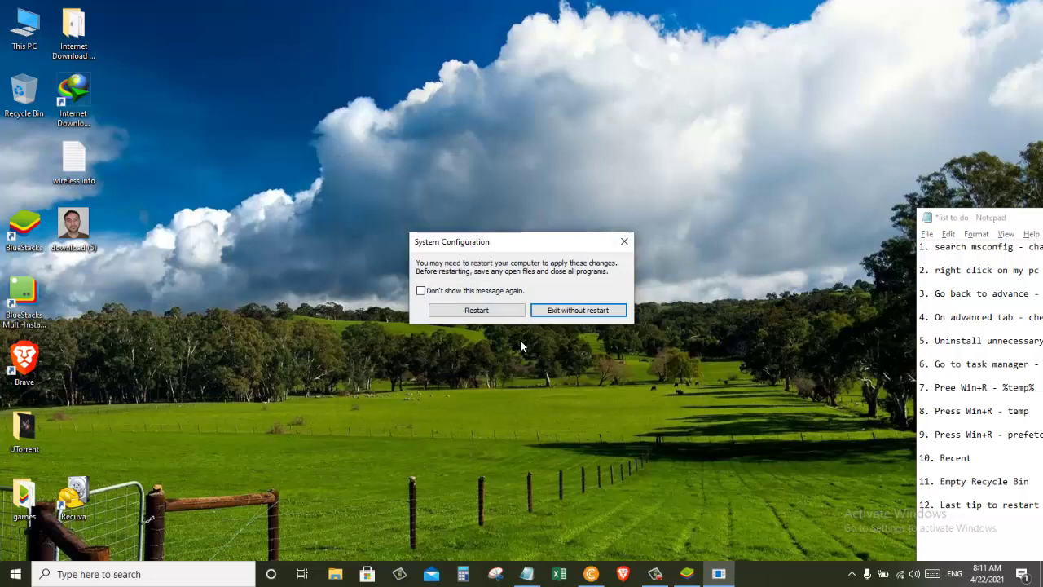
click(593, 313)
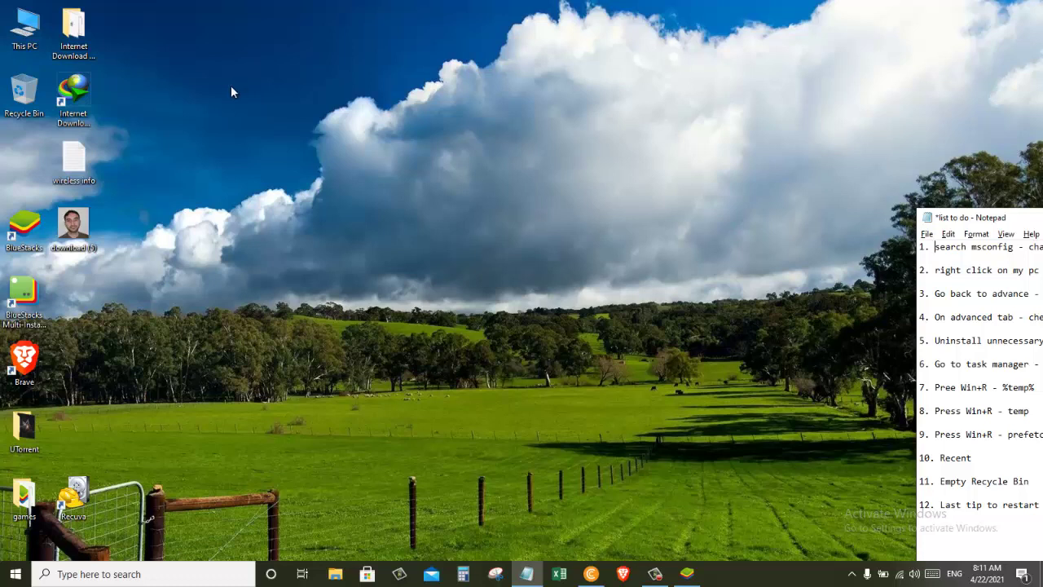
From This PC's advanced system settings, set the Windows visual effects to Adjust for best performance
click(27, 45)
right_click(26, 45)
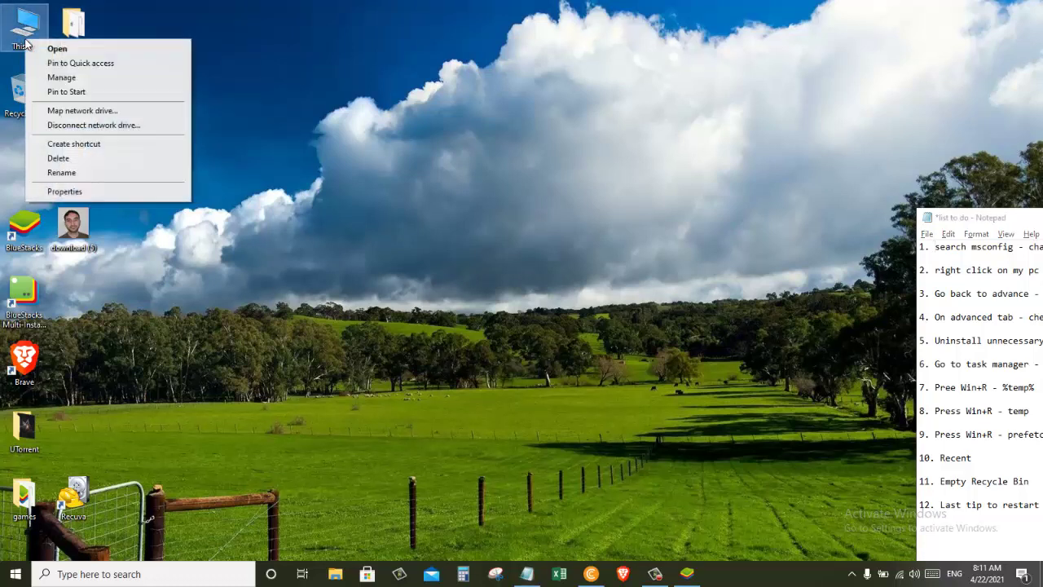
click(117, 189)
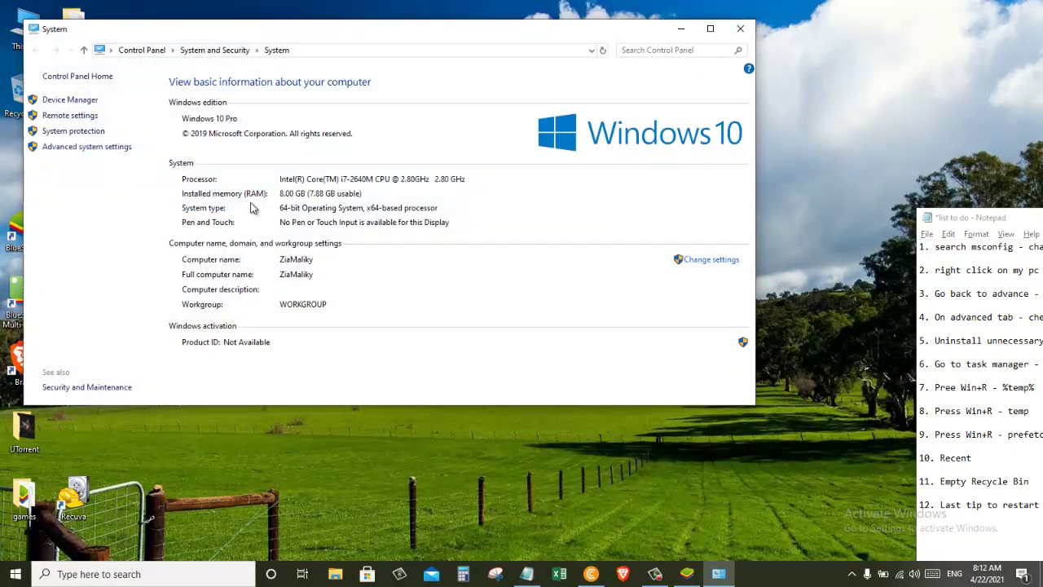
click(77, 149)
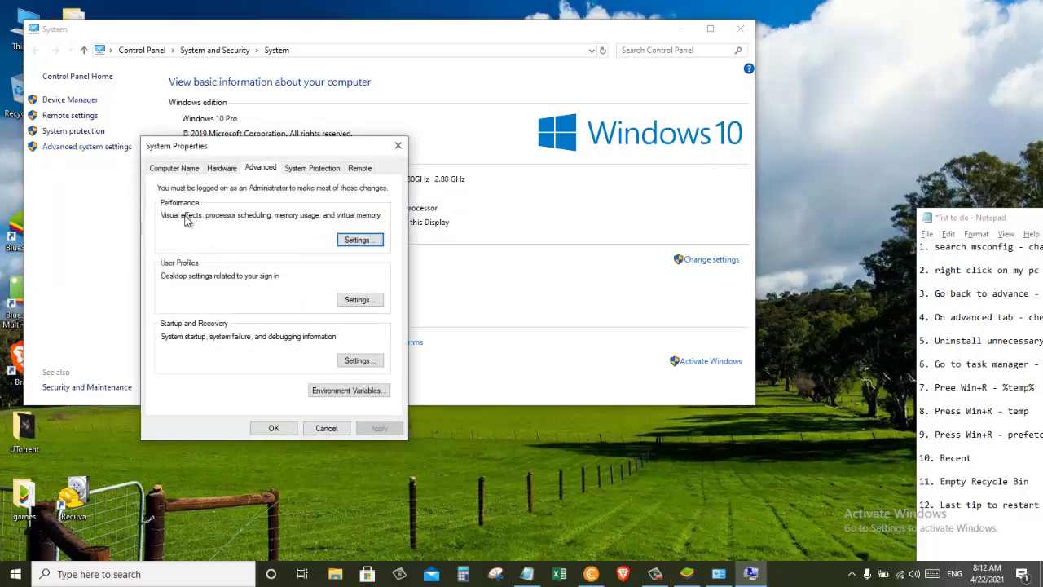
click(361, 241)
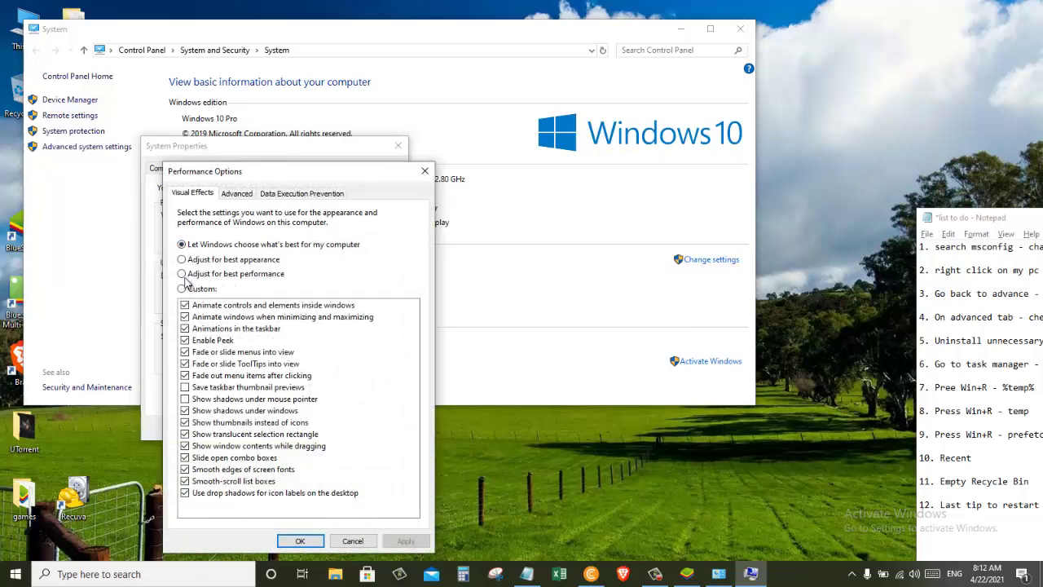
click(263, 278)
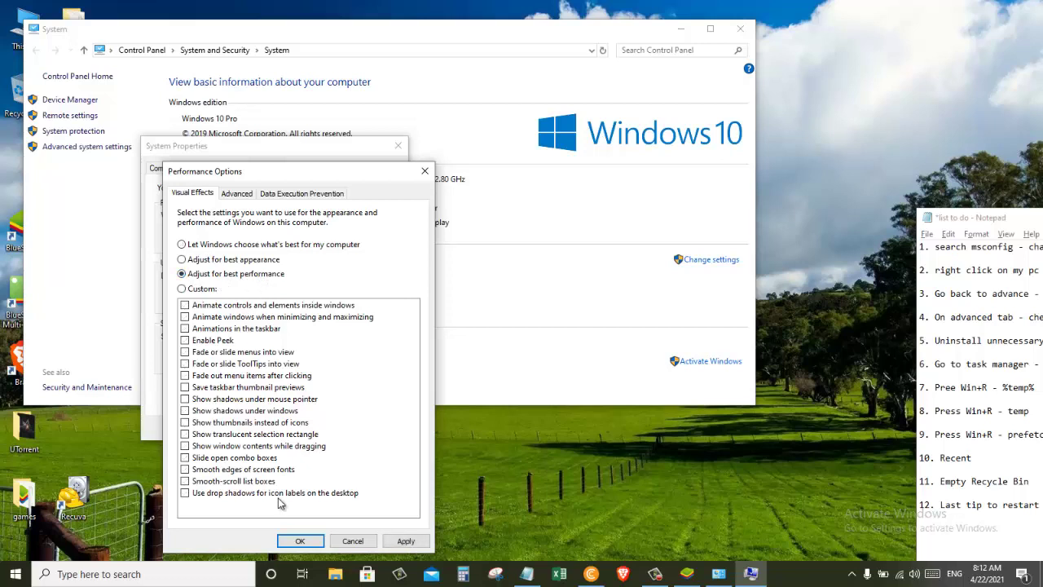
click(301, 541)
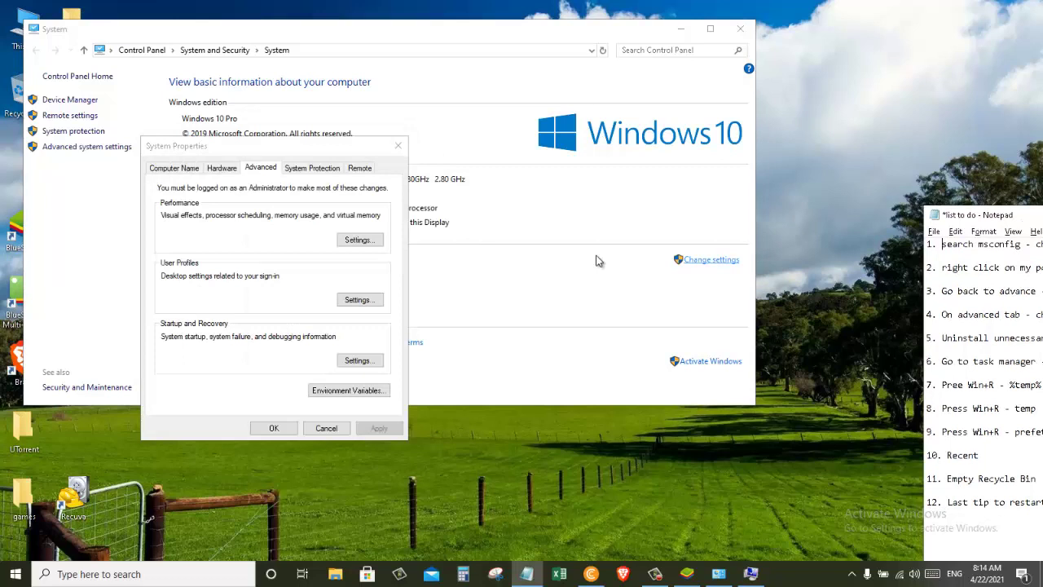
In the virtual memory settings, turn off automatic paging file management and choose a custom size for drive C:
click(359, 242)
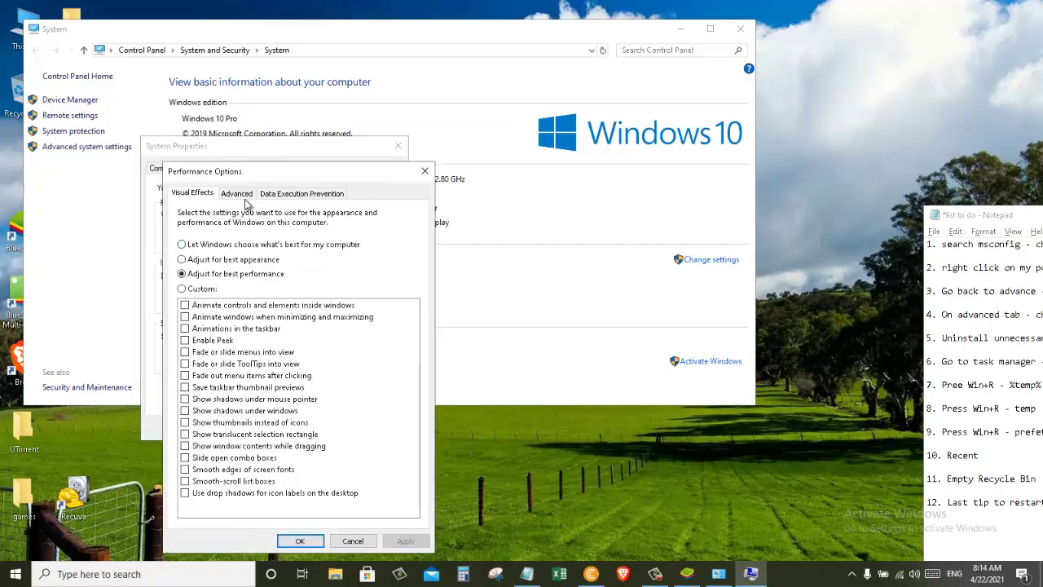
click(247, 200)
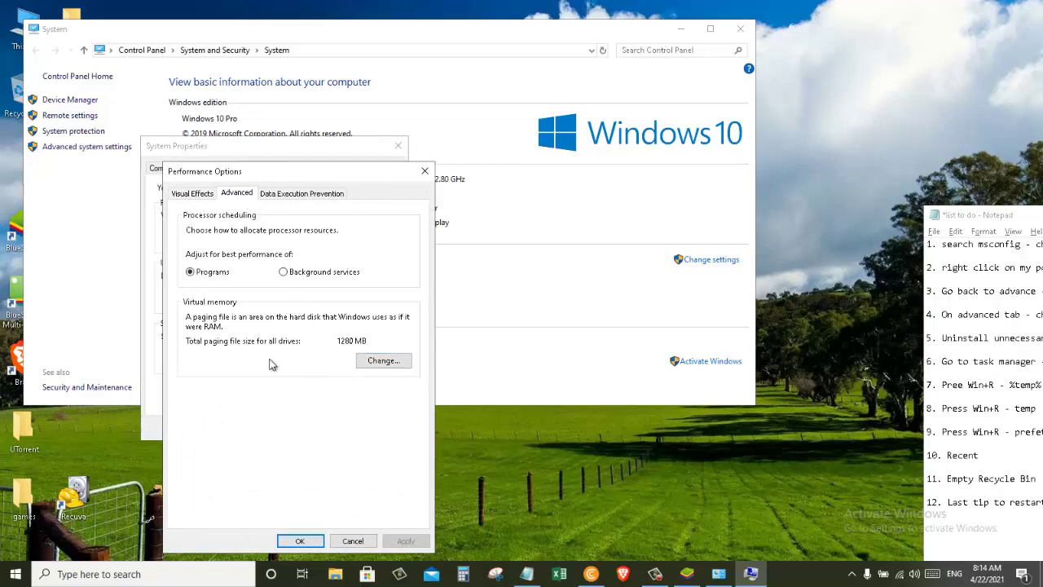
click(384, 362)
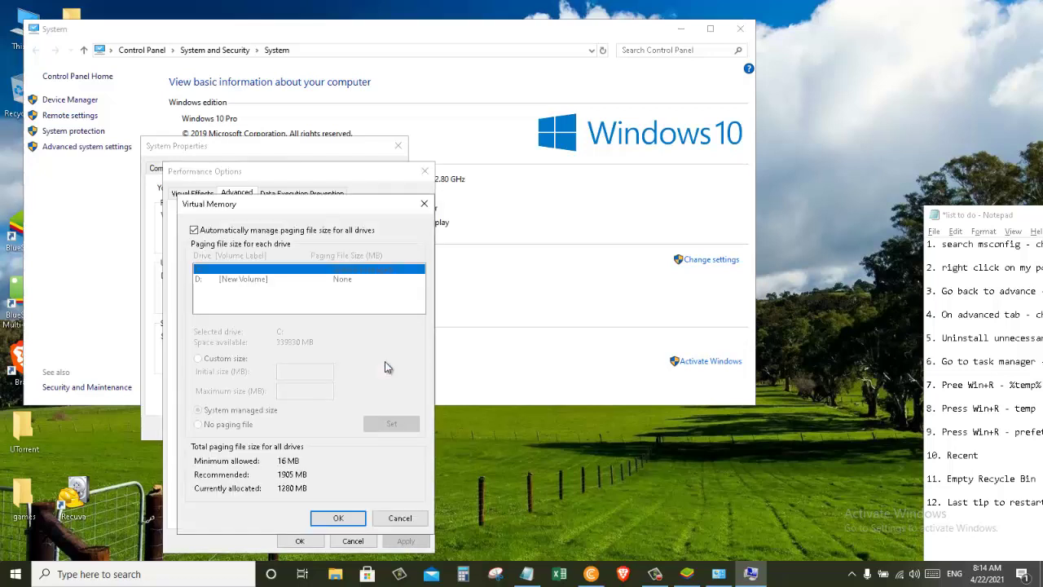
click(233, 235)
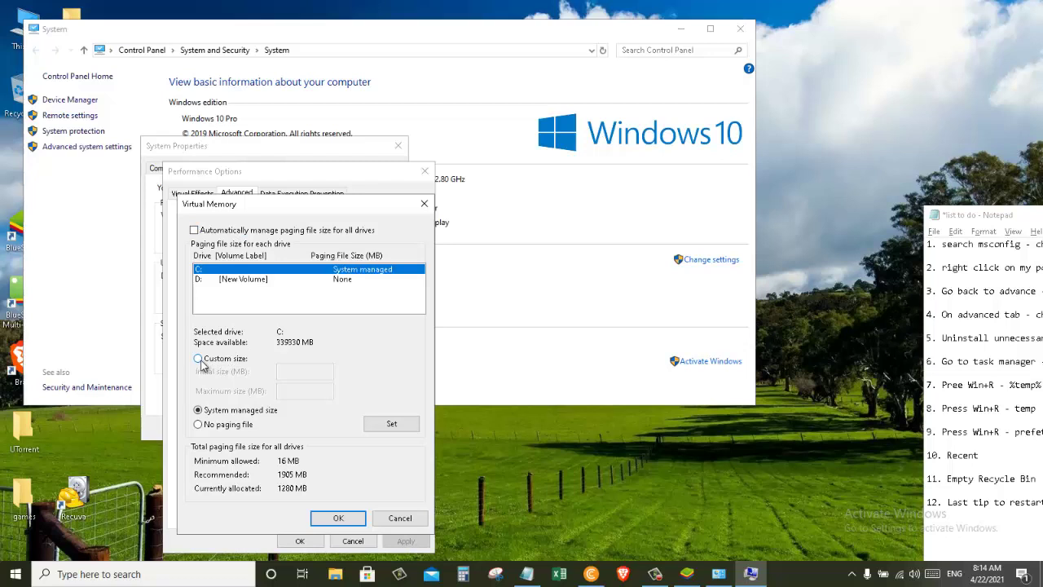
click(213, 363)
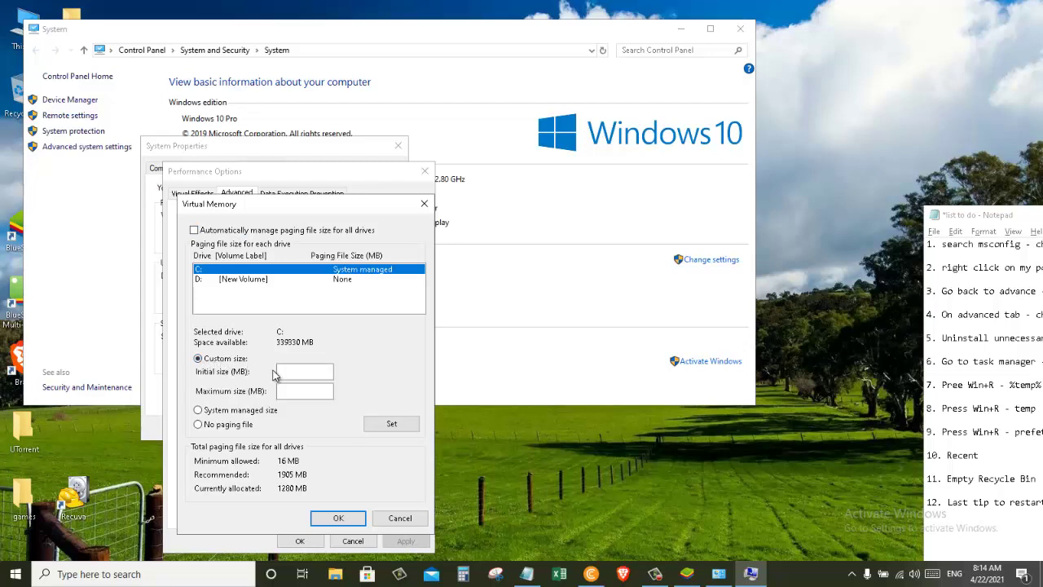
Set drive C:'s paging file to an initial size of 1000 MB and a maximum of 17000 MB, and accept the change
click(308, 372)
text(100)
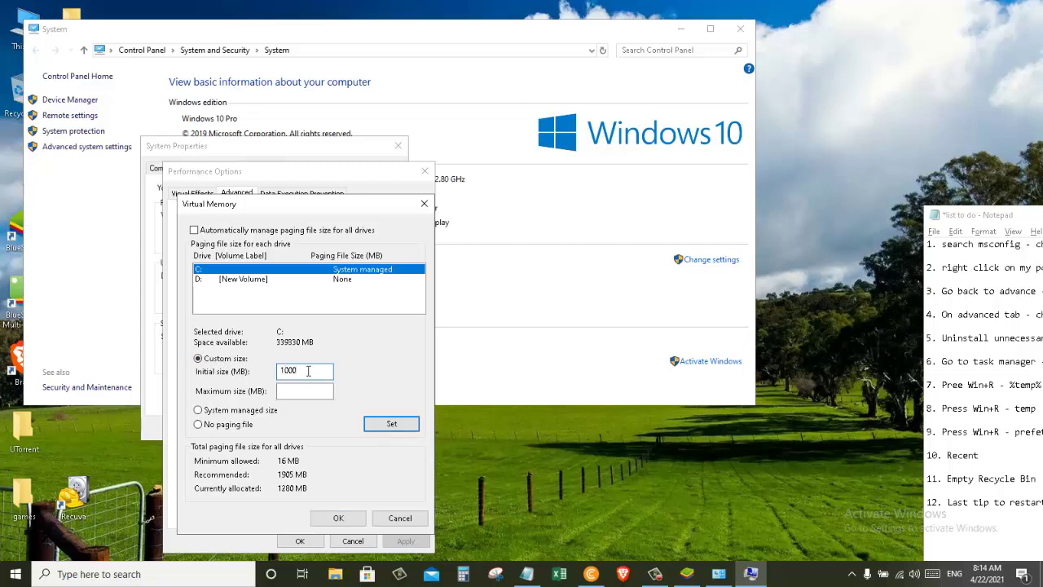
text(0)
click(300, 393)
text(17000)
click(399, 428)
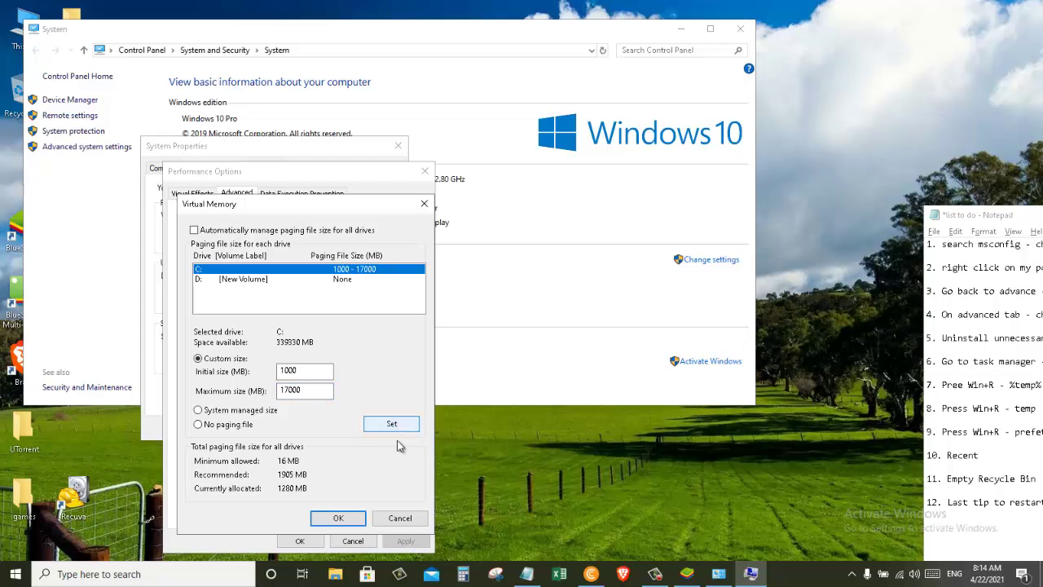
click(338, 518)
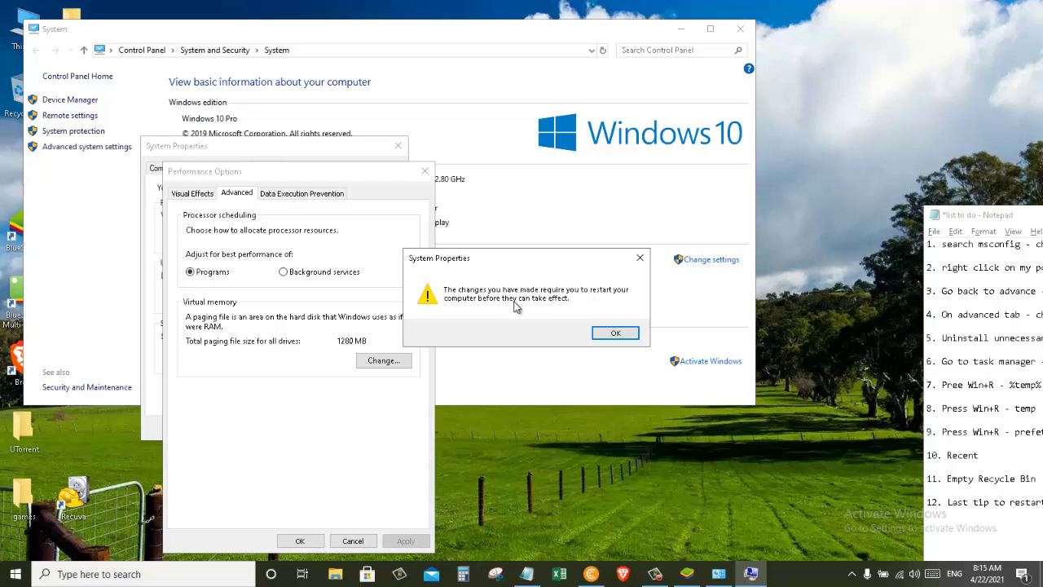
click(615, 333)
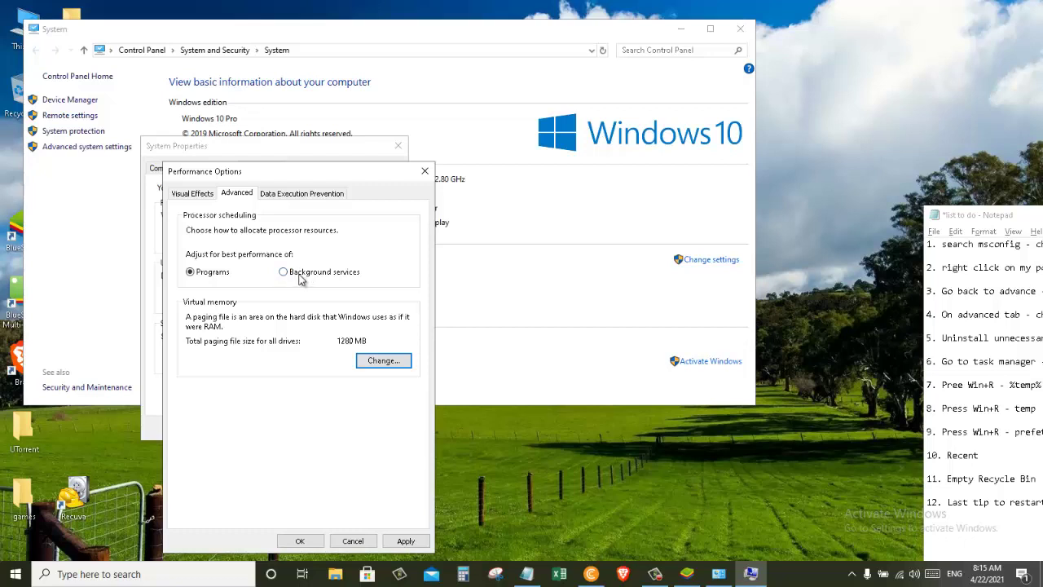
Set processor scheduling to favour background services, apply the system properties and postpone the restart
click(300, 277)
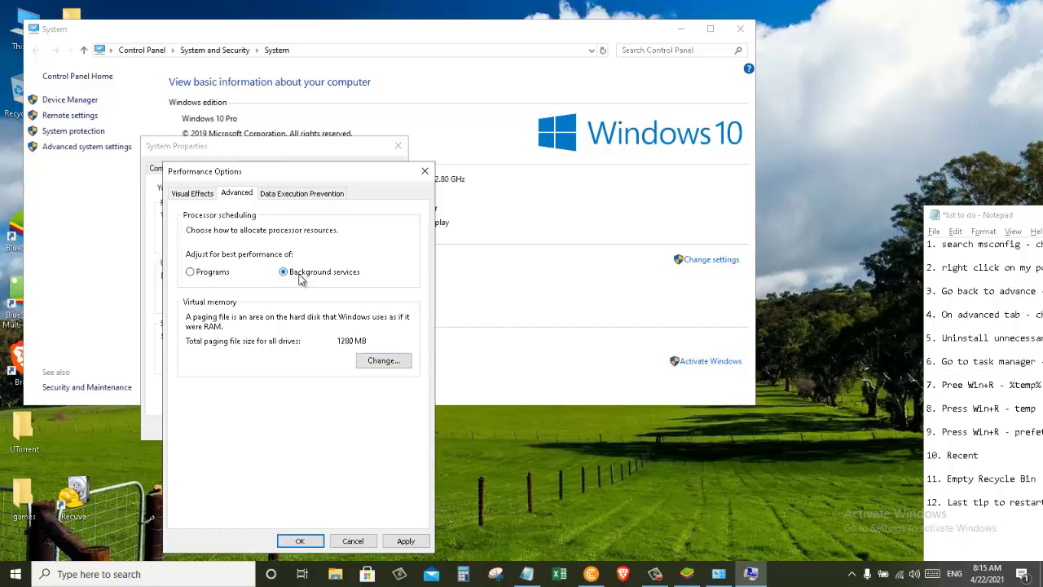
click(408, 541)
click(300, 542)
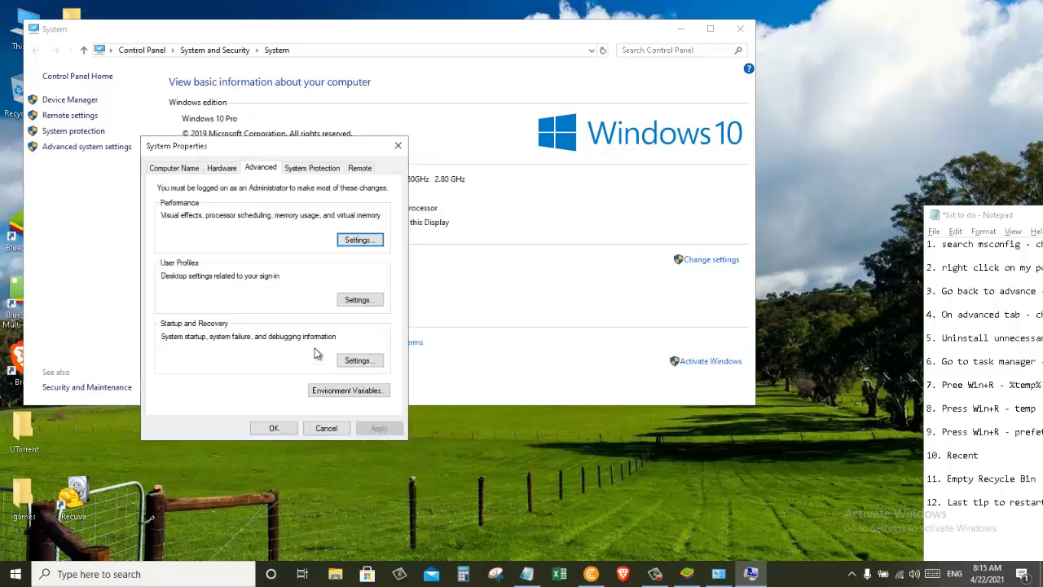
click(277, 428)
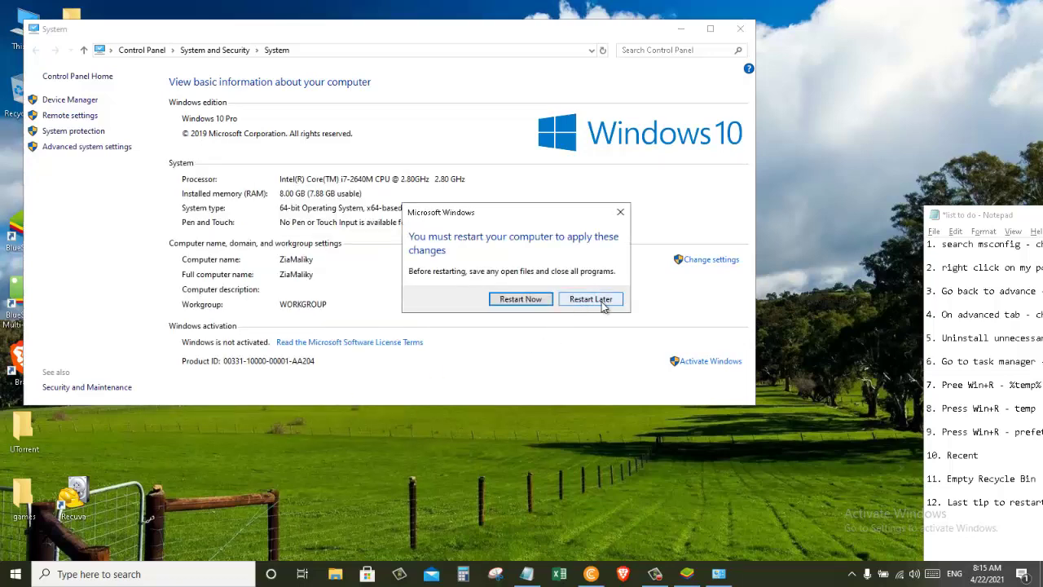
click(592, 299)
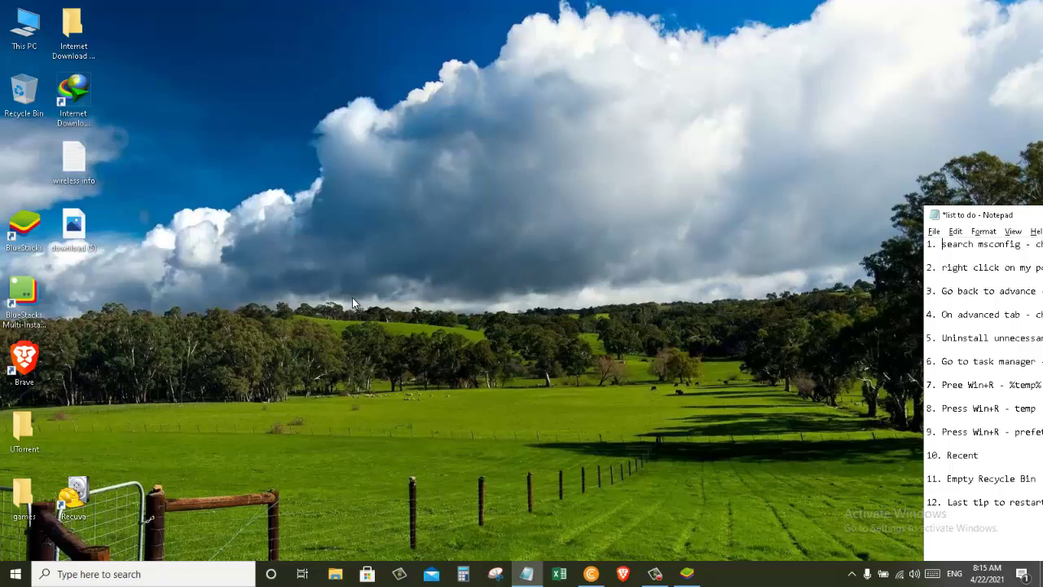
Open Add or remove programs and look through the list of installed apps
click(120, 574)
text(add a)
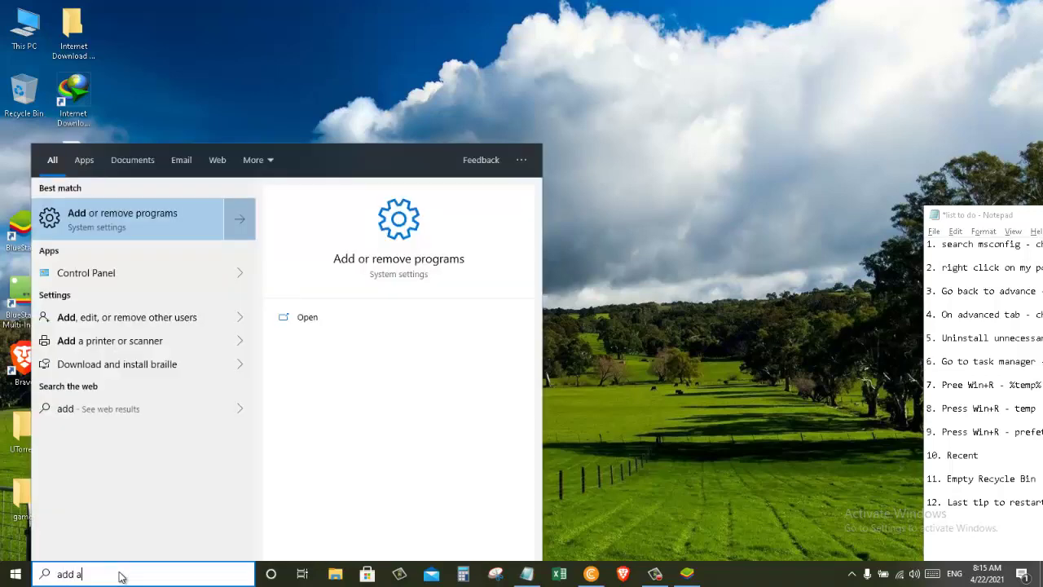
text(n)
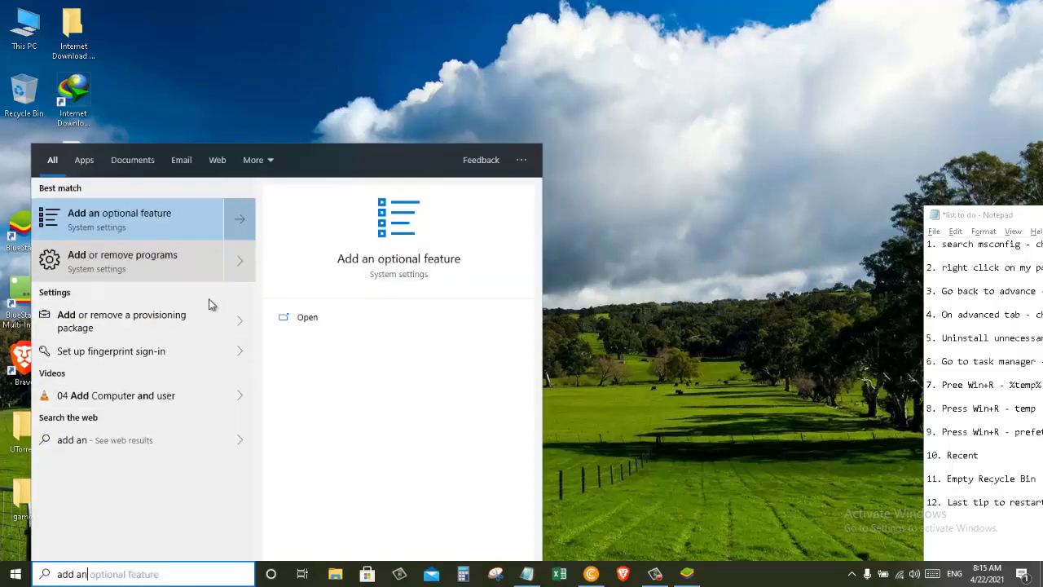
click(149, 262)
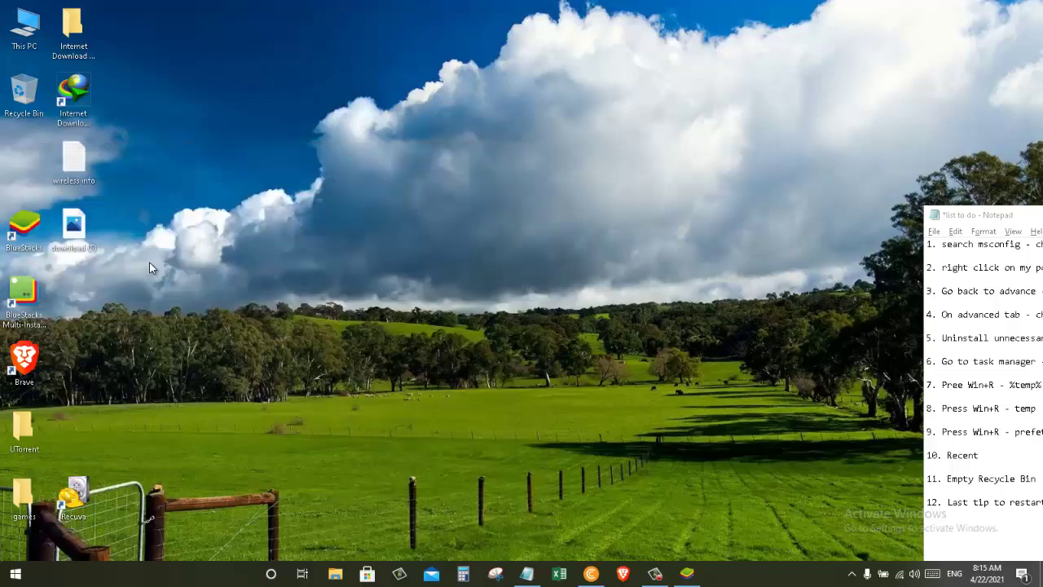
scroll(1025, 297, down, 3)
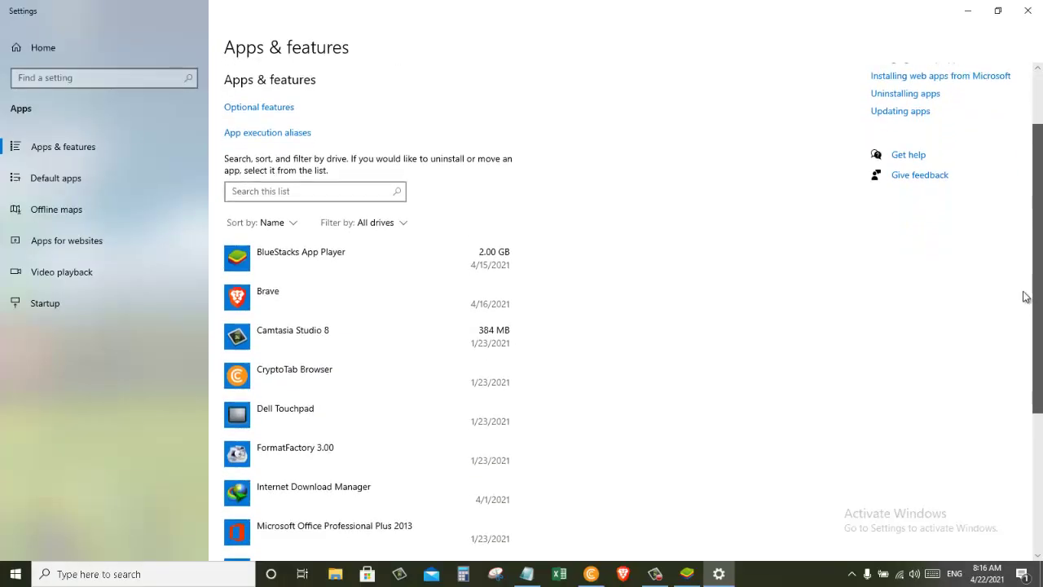
Uninstall BlueStacks App Player and let its uninstaller run to completion without giving a reason
scroll(1011, 297, down, 1)
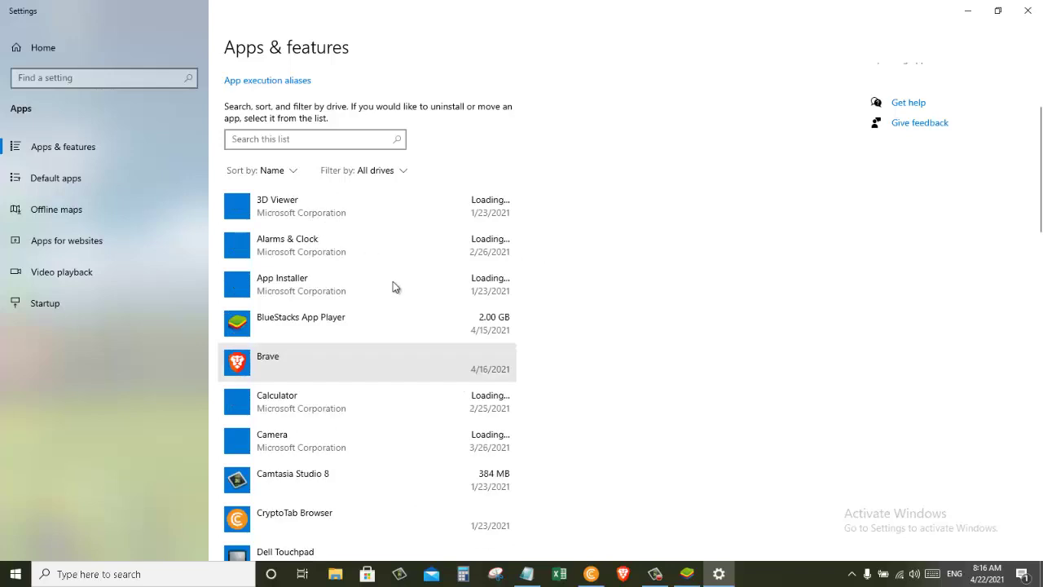
click(351, 328)
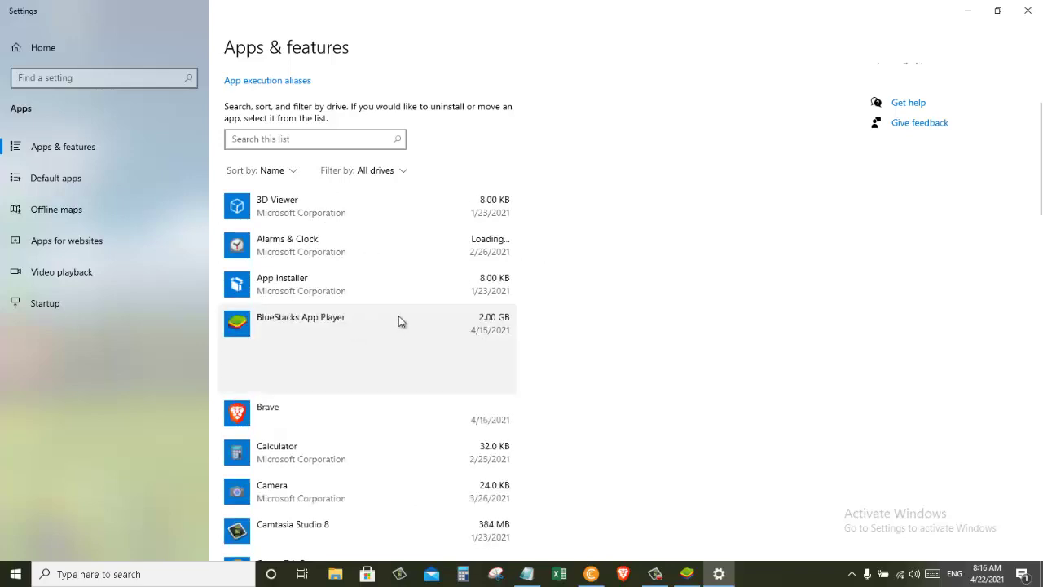
click(489, 382)
click(535, 343)
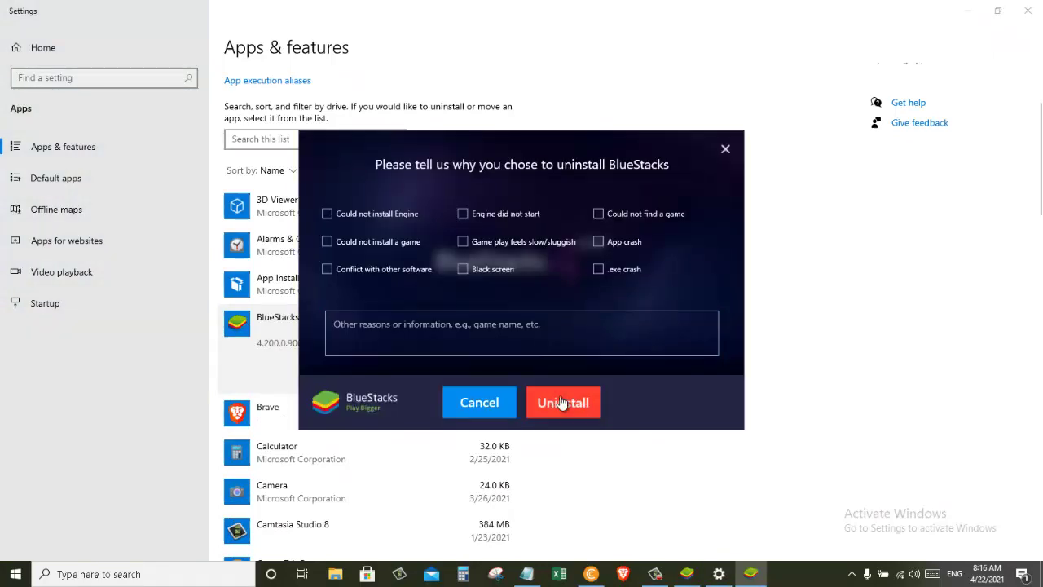
click(559, 401)
click(586, 320)
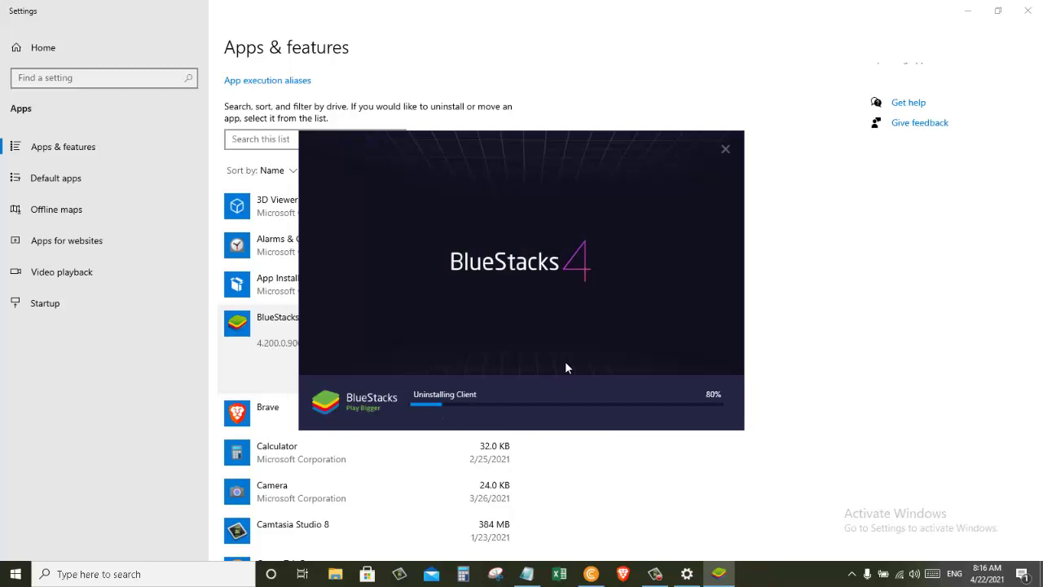
click(690, 408)
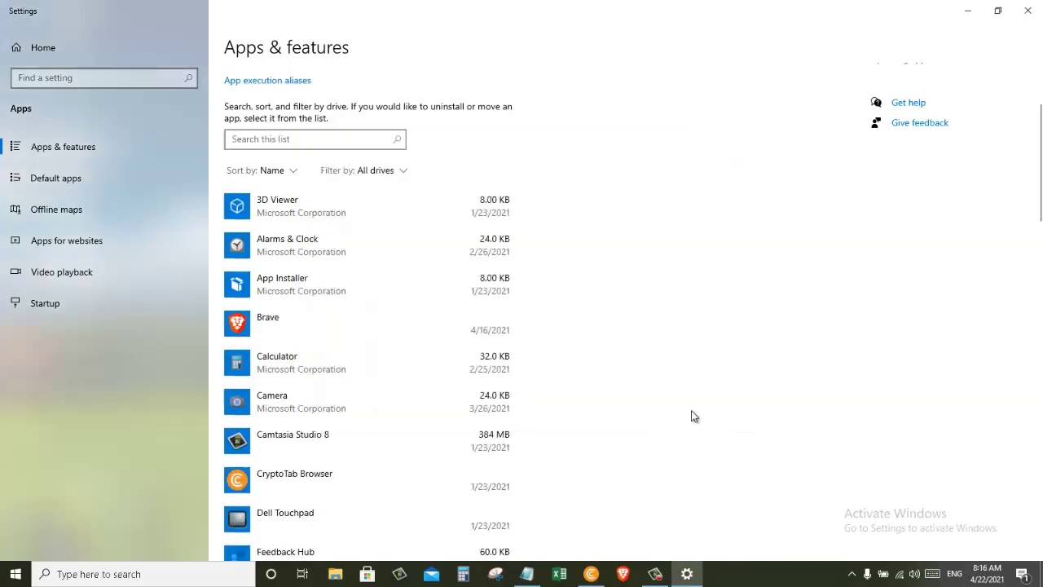
Uninstall FormatFactory 3.00 from the list of installed apps
scroll(1027, 253, down, 5)
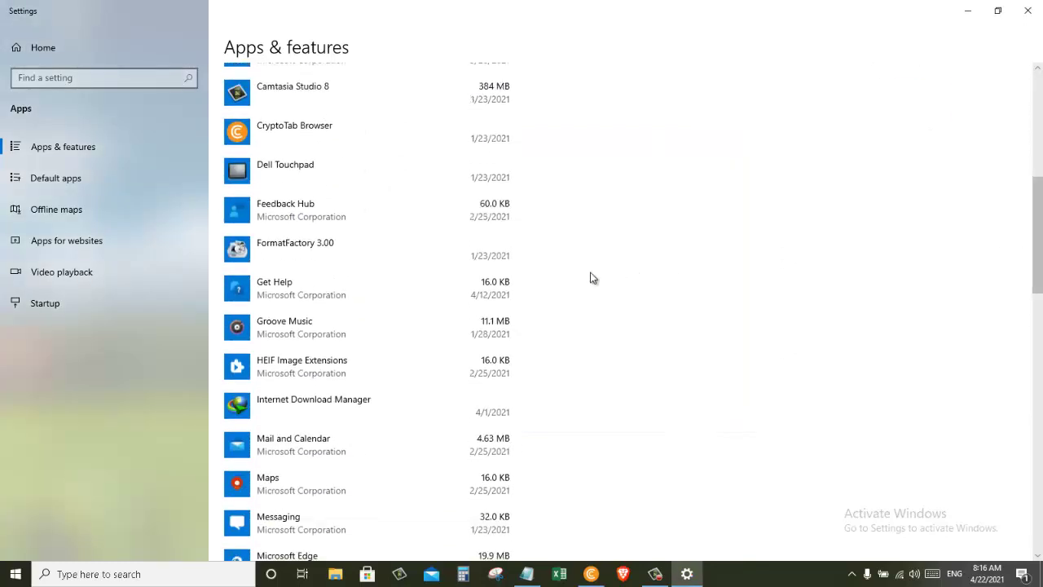
click(331, 268)
click(480, 303)
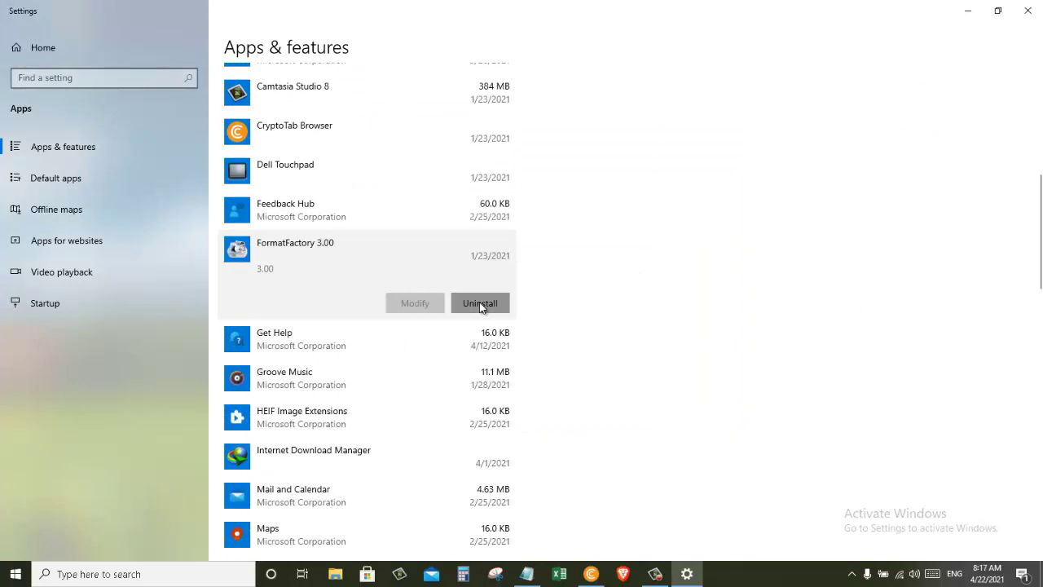
click(545, 272)
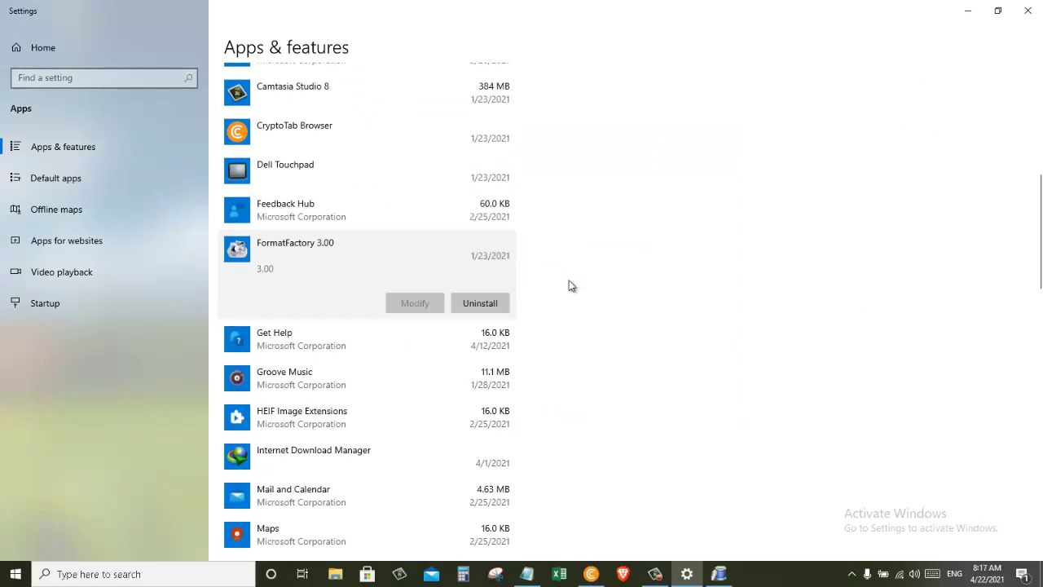
click(545, 330)
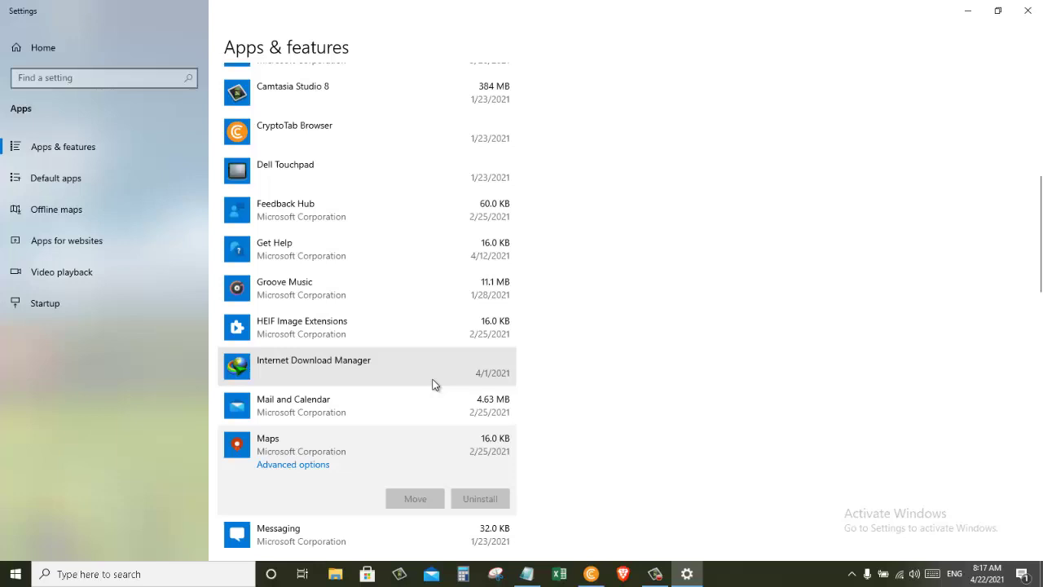
Uninstall Internet Download Manager completely and accept the computer reboot it requires
click(434, 380)
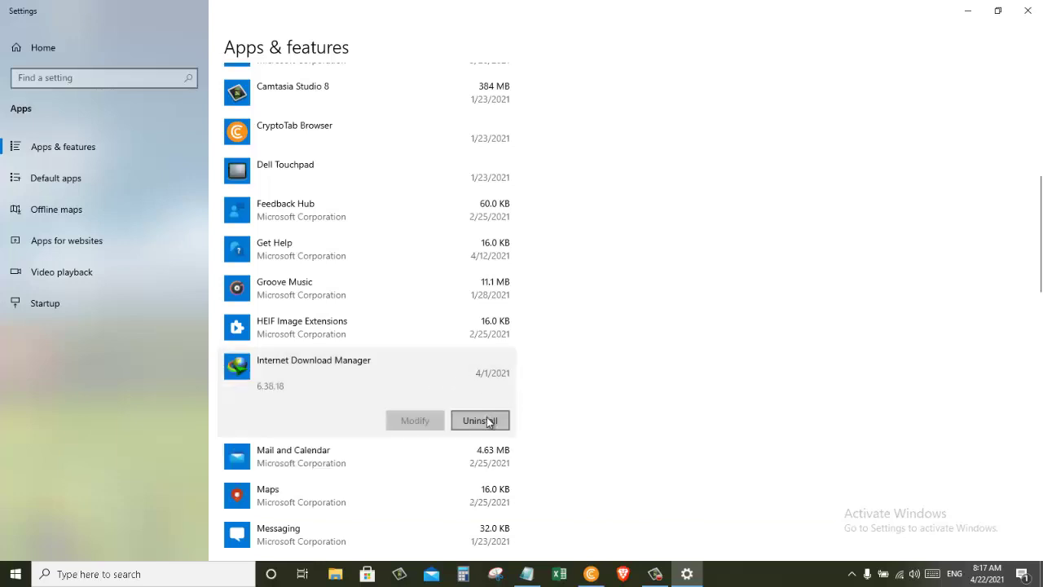
click(479, 420)
click(539, 390)
click(566, 383)
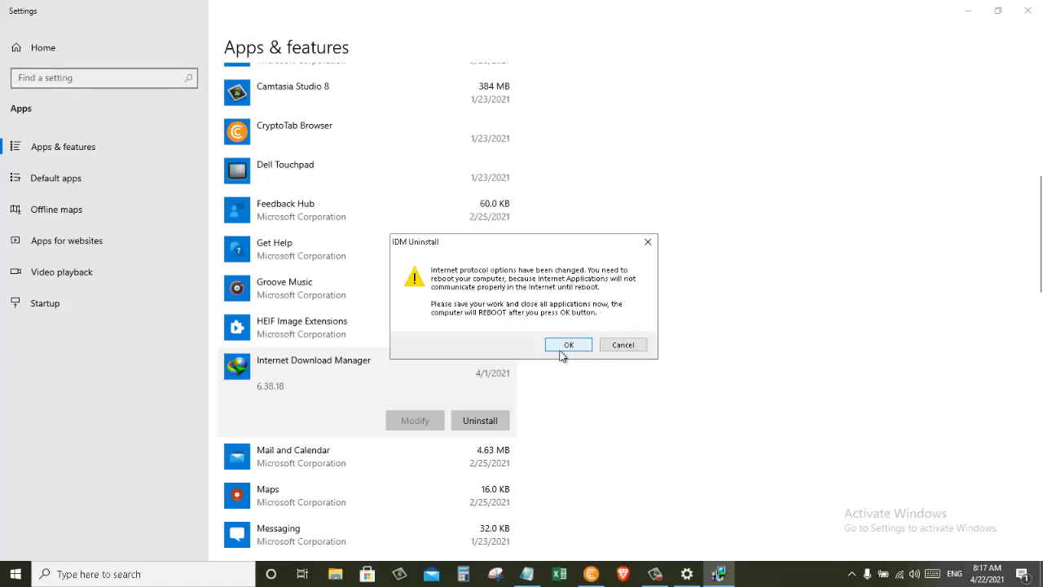
click(564, 348)
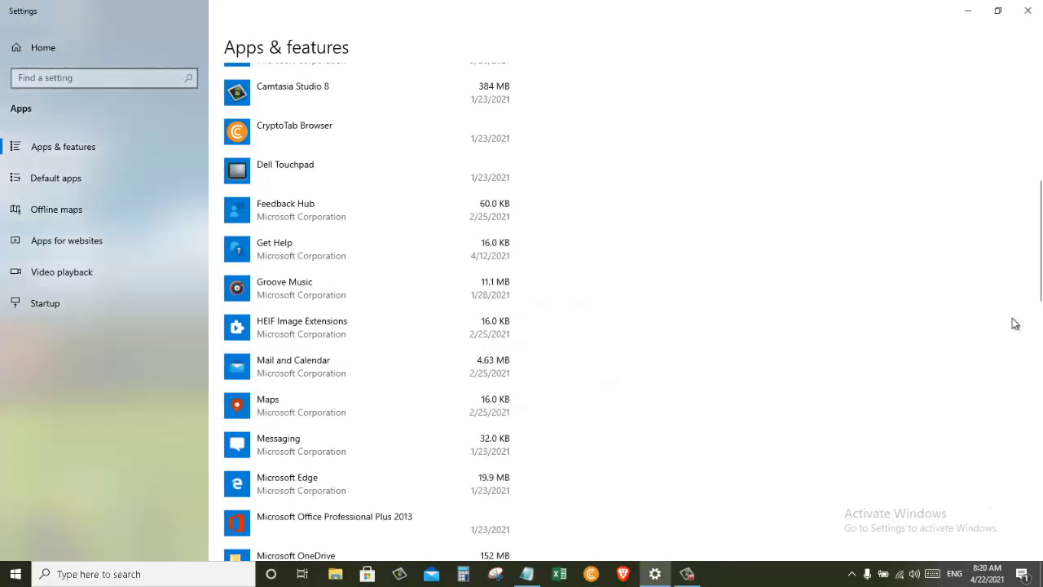
Try to uninstall Mozilla Firefox 85.0.1 (x64 en-GB) from the installed apps
drag(1039, 238, 1039, 369)
click(489, 213)
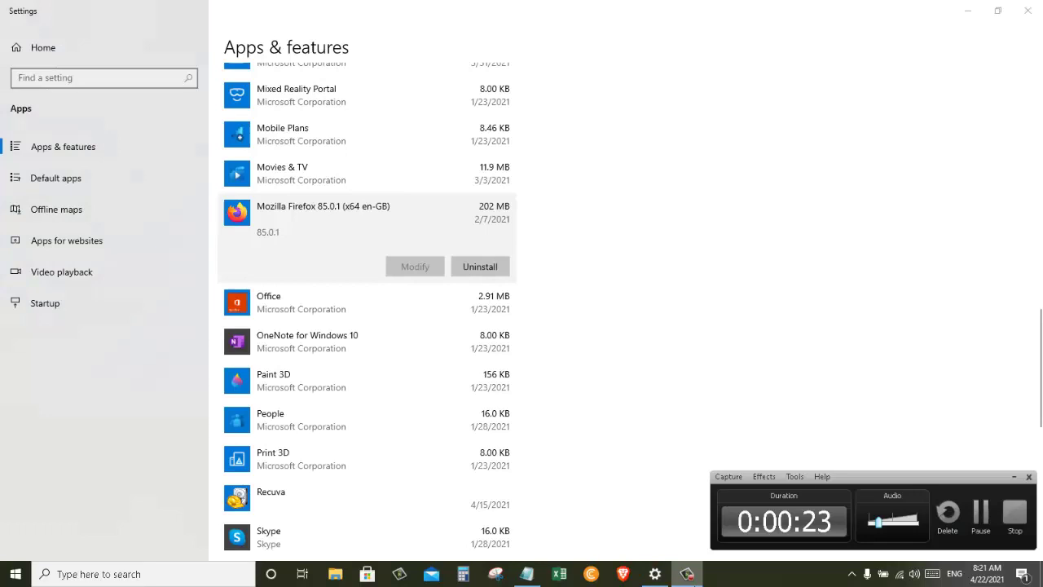
click(480, 266)
click(589, 280)
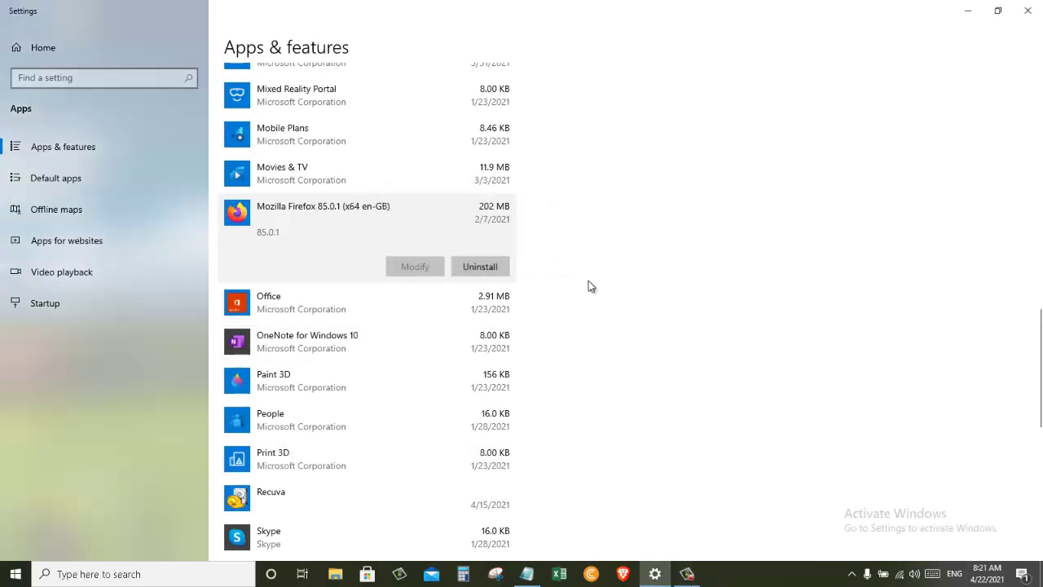
Uninstall Recuva and finish its uninstaller with the option to reboot manually later
click(489, 493)
click(480, 502)
click(561, 469)
click(594, 391)
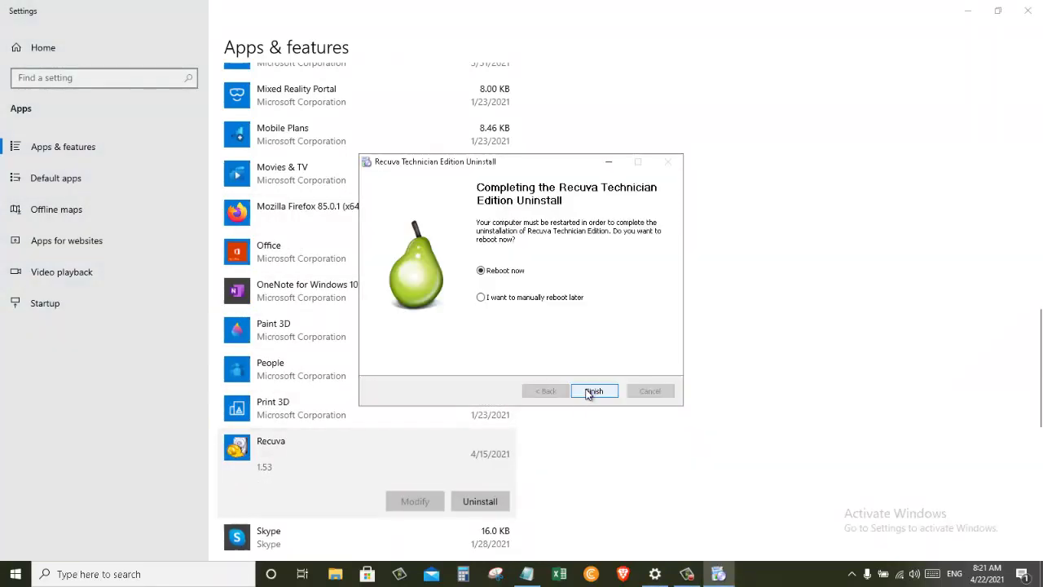
click(526, 300)
click(595, 390)
Uninstall the Skype, Xbox Live and Xbox Console Companion apps
click(481, 499)
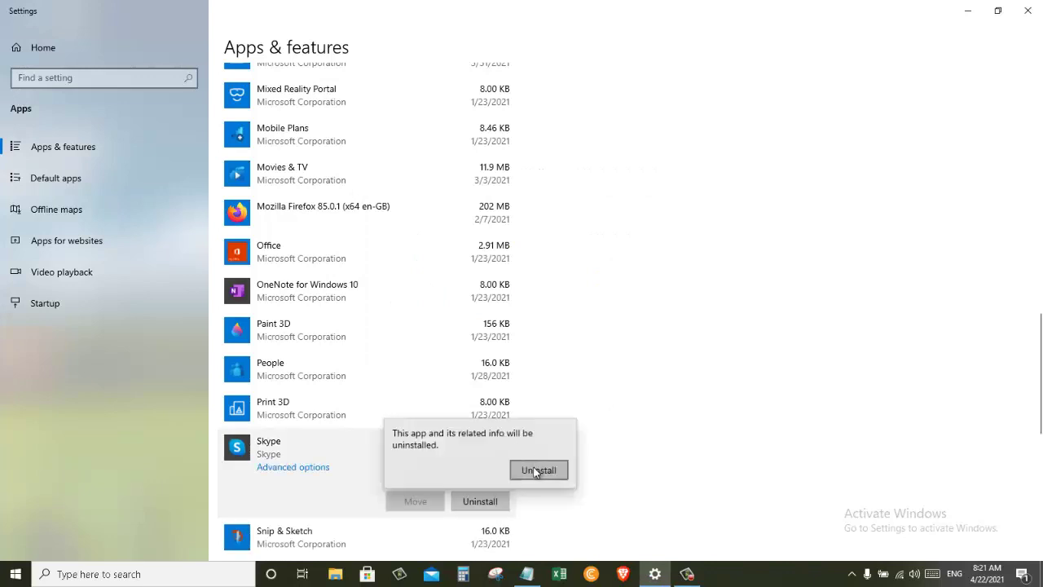
click(538, 469)
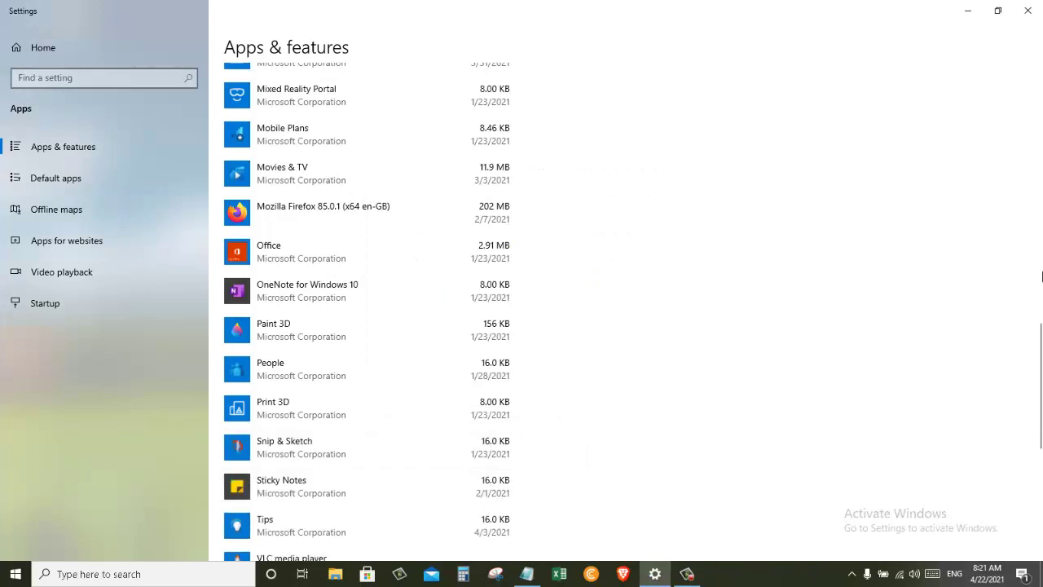
drag(1040, 342, 1022, 459)
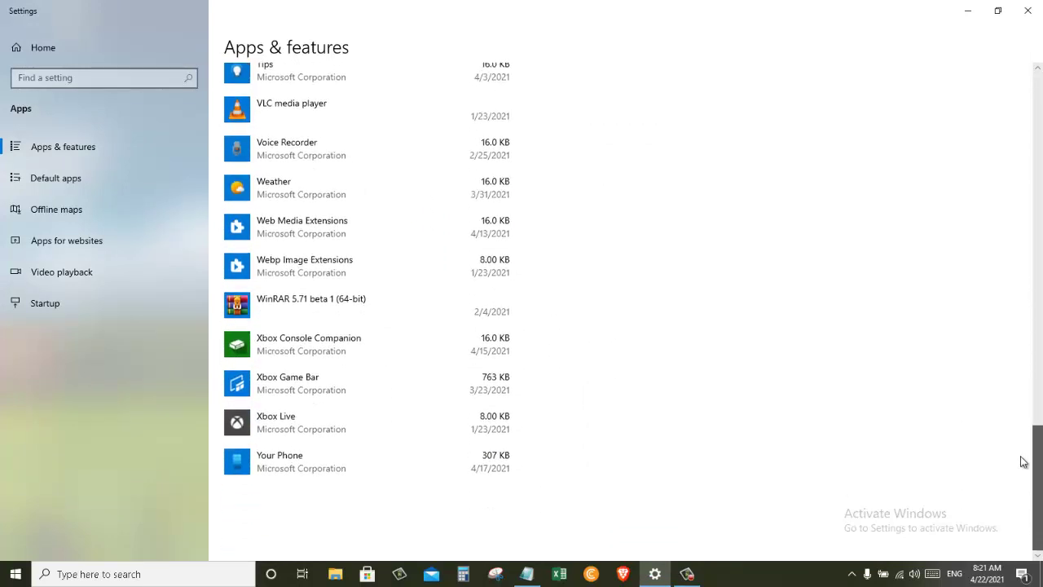
click(461, 432)
click(480, 476)
click(527, 451)
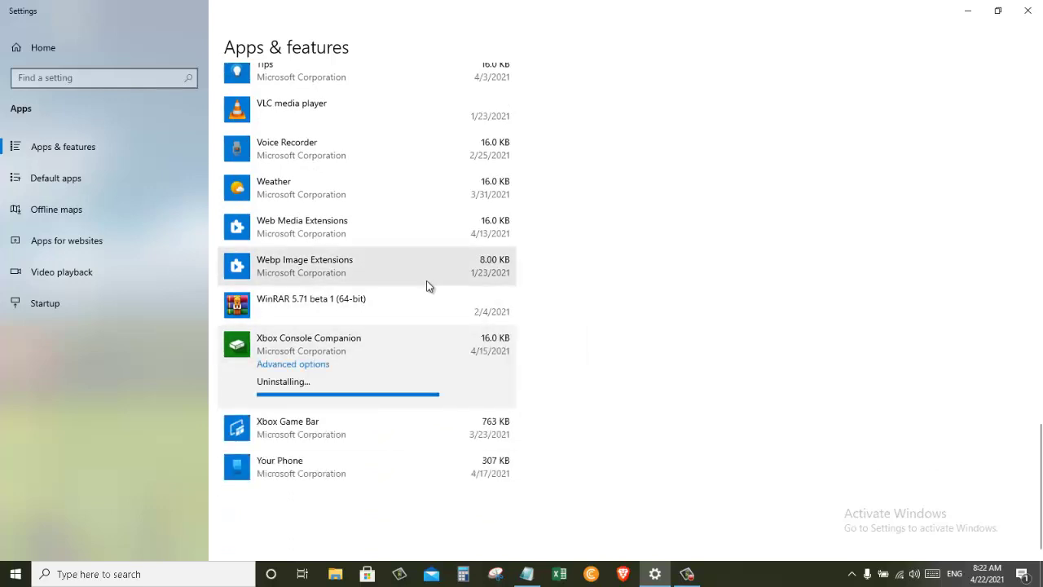
Uninstall the OneNote for Windows 10 and Office apps
drag(1039, 455, 1037, 352)
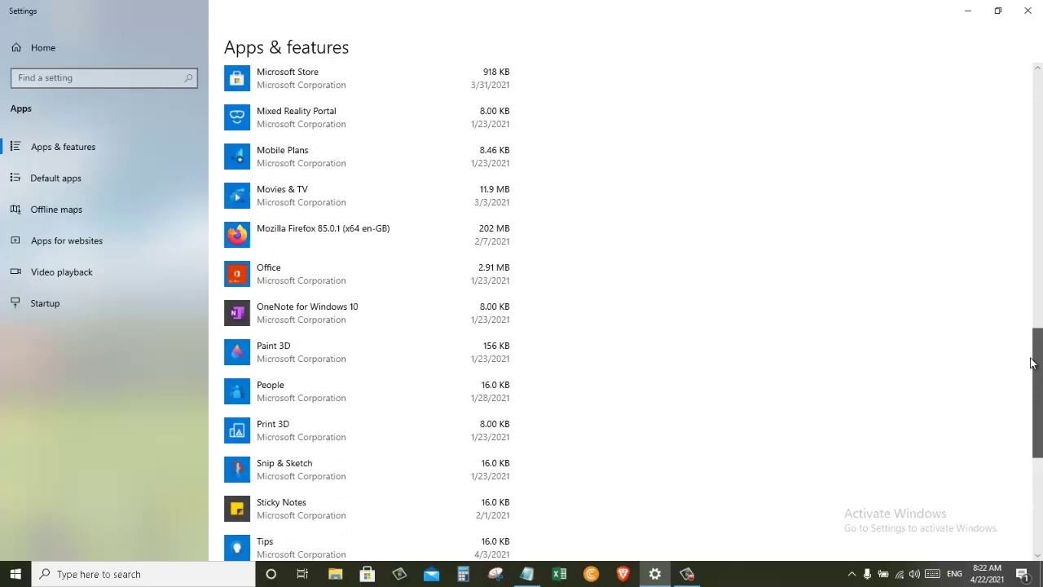
click(359, 361)
click(482, 412)
click(528, 388)
click(417, 341)
click(480, 372)
click(543, 345)
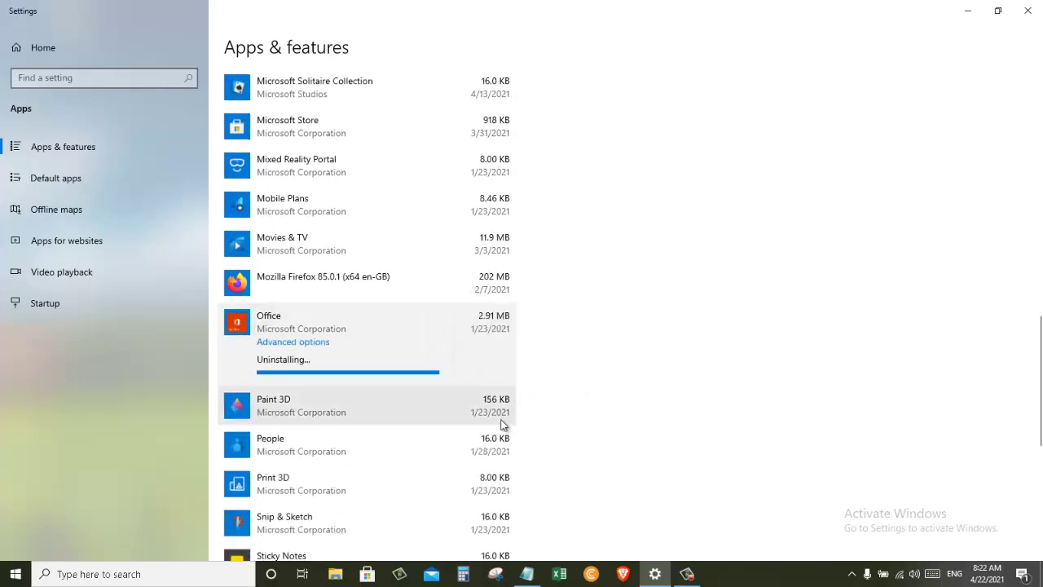
Start uninstalling Mozilla Firefox 85.0.1 and one more unneeded app above it in the list, and close the settings window
click(473, 298)
click(481, 333)
click(529, 308)
scroll(442, 346, up, 5)
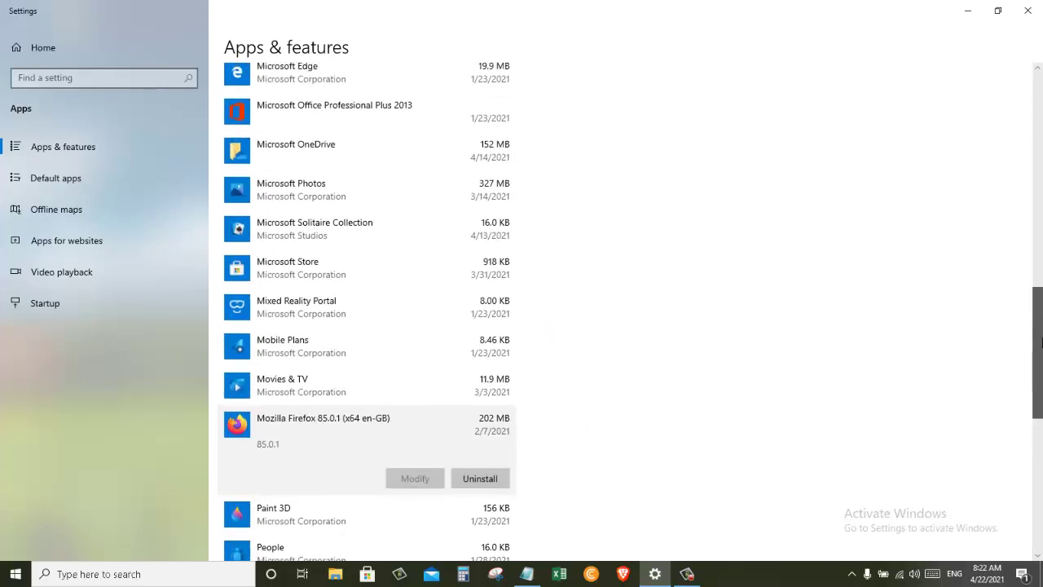
click(367, 298)
click(480, 351)
click(539, 321)
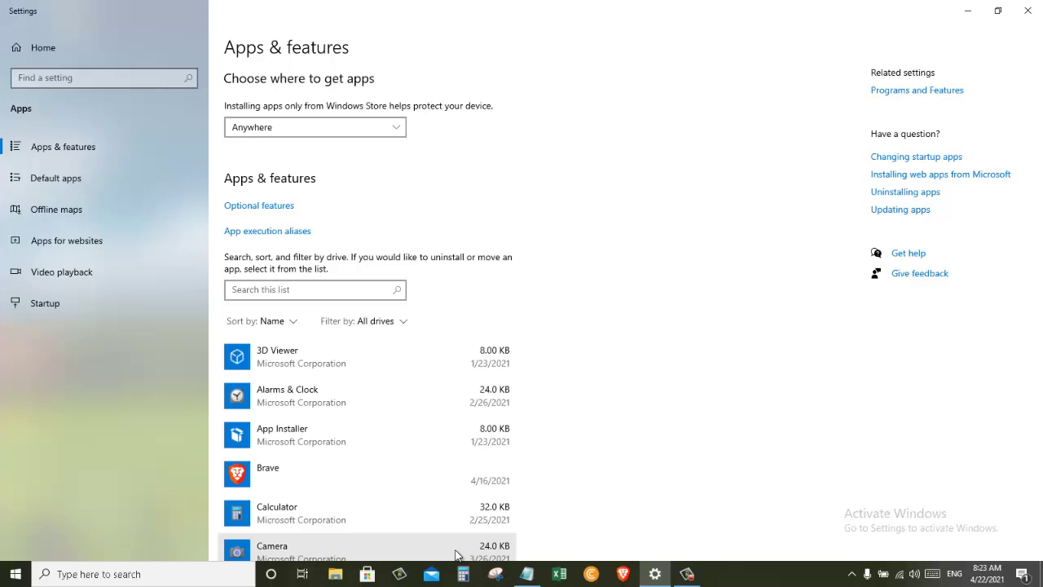
key(alt+F4)
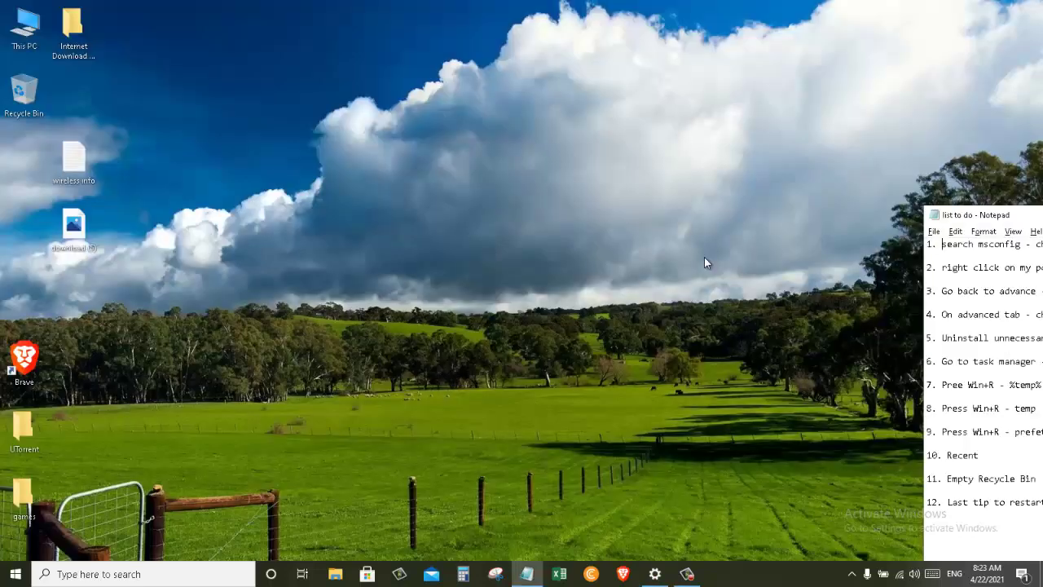
Open Task Manager and go to the details of the main CryptoTab Browser process
right_click(767, 575)
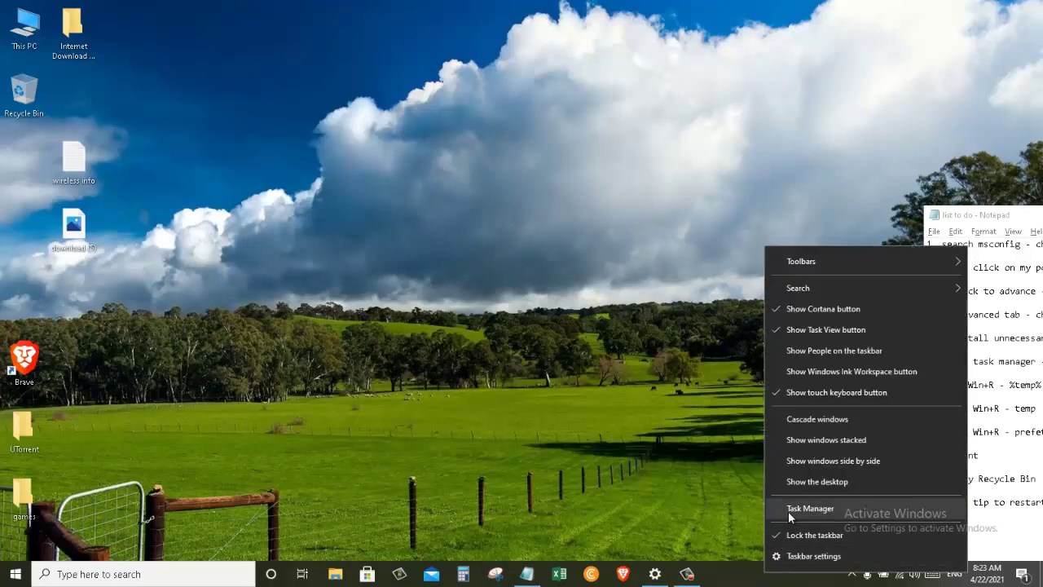
click(788, 511)
click(467, 234)
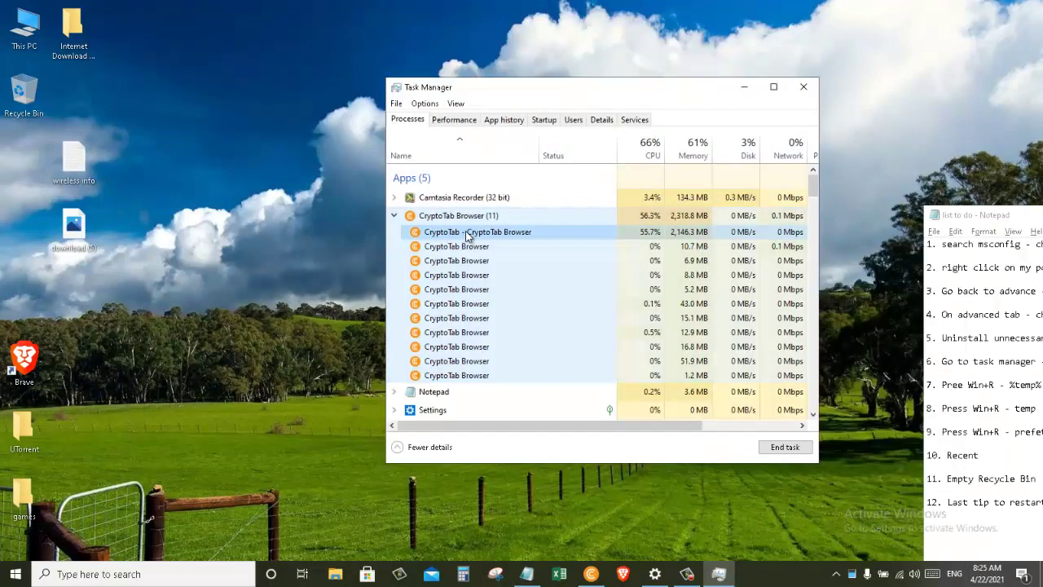
right_click(481, 234)
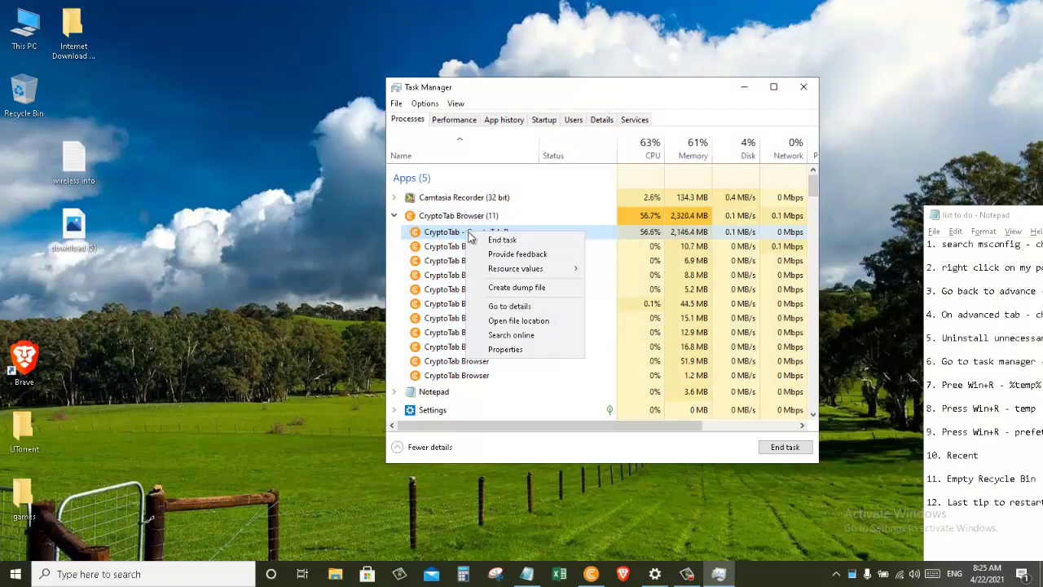
click(526, 306)
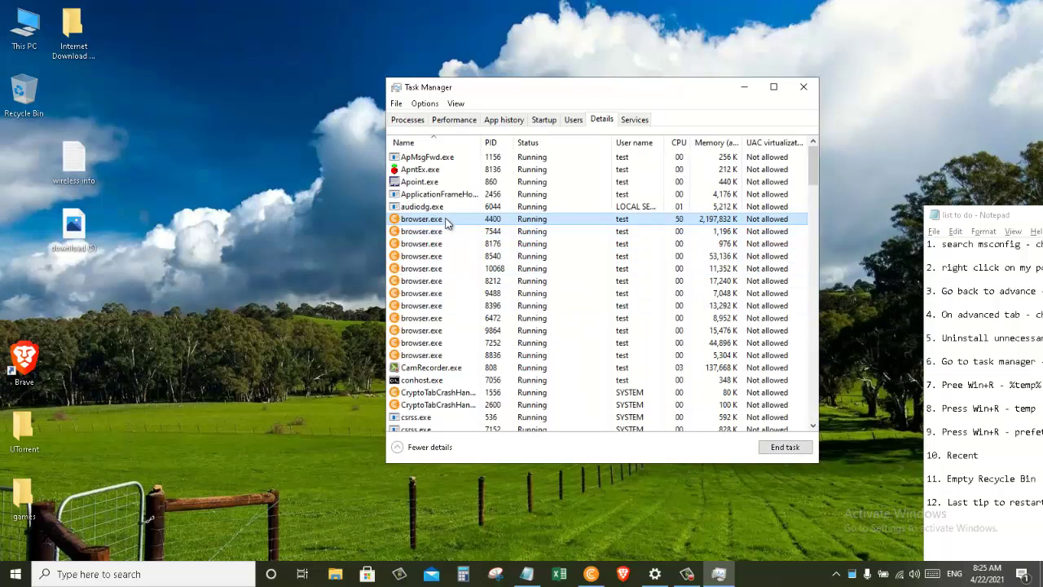
Set the priority of the selected browser.exe process to High, confirm the change and close Task Manager
right_click(446, 220)
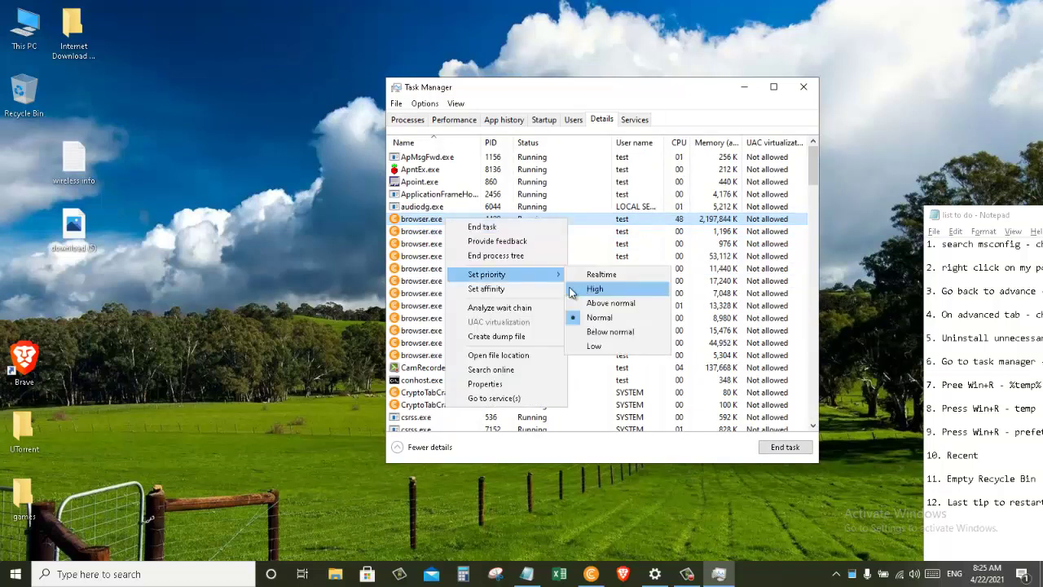
mouse_move(536, 278)
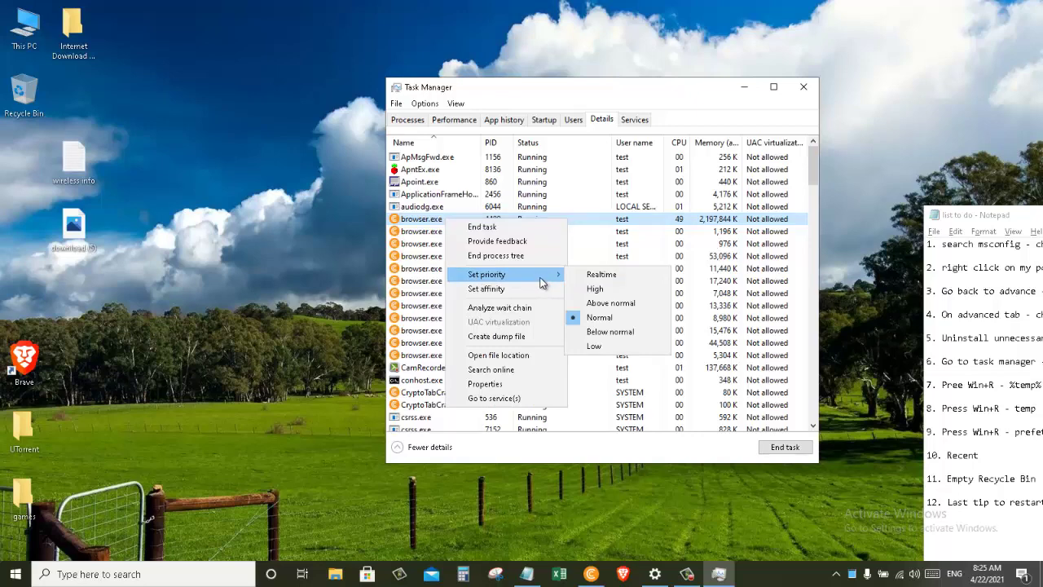
click(583, 289)
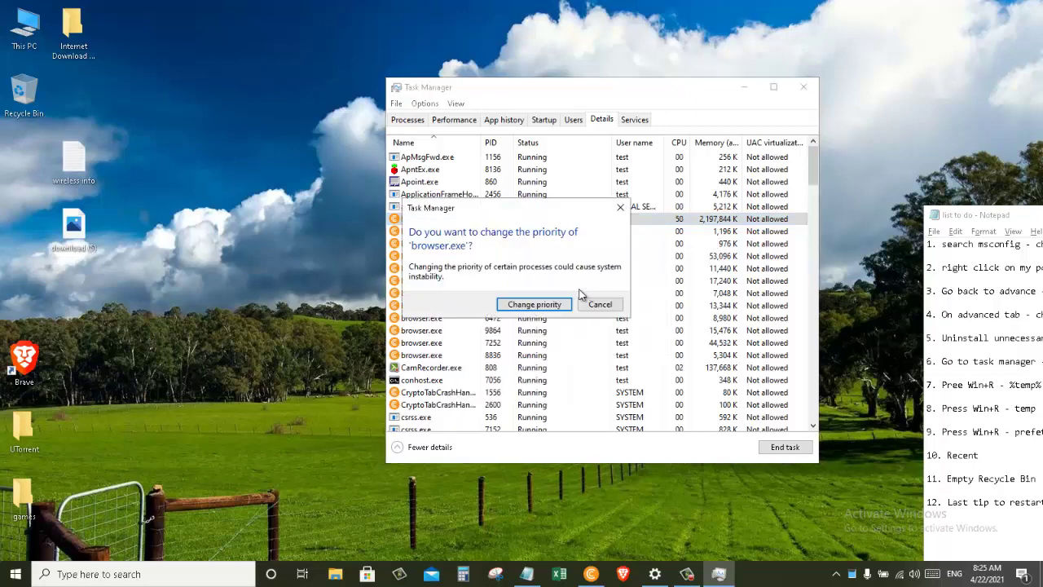
click(554, 305)
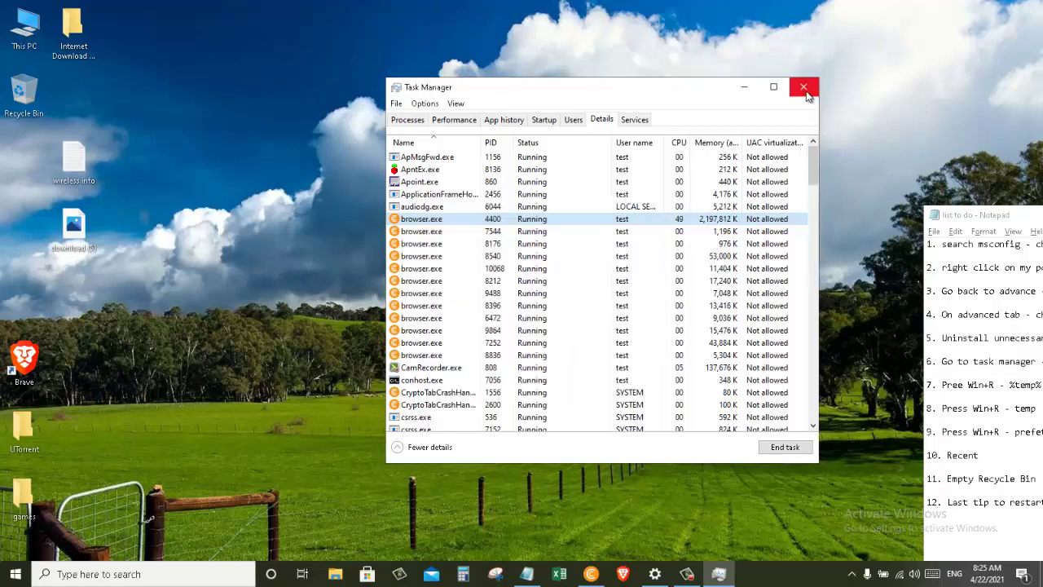
click(807, 95)
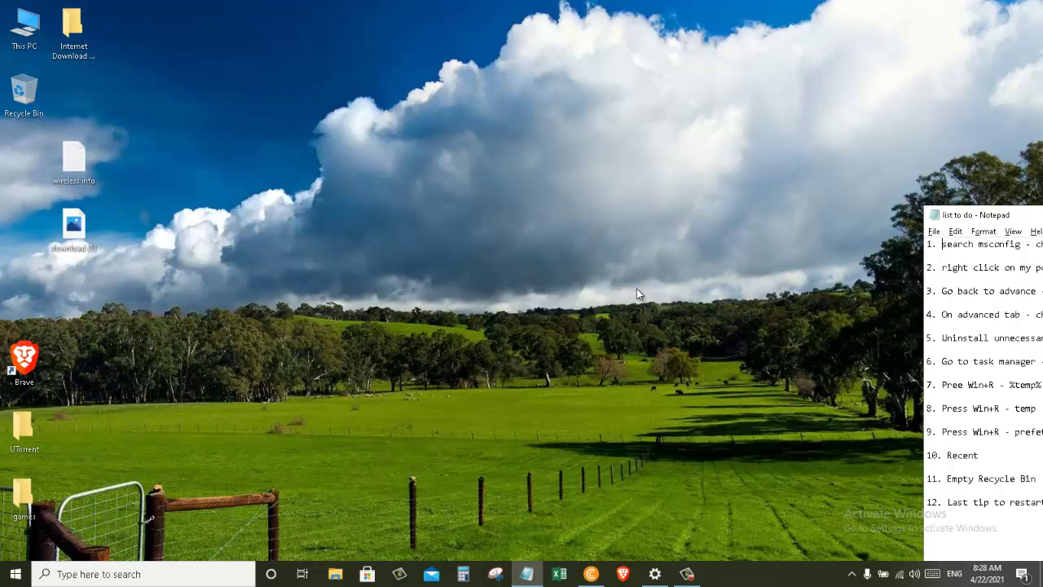
Run %temp% and delete everything in that Temp folder, cancelling the deletion for items in use, and close the folder
key(super+r)
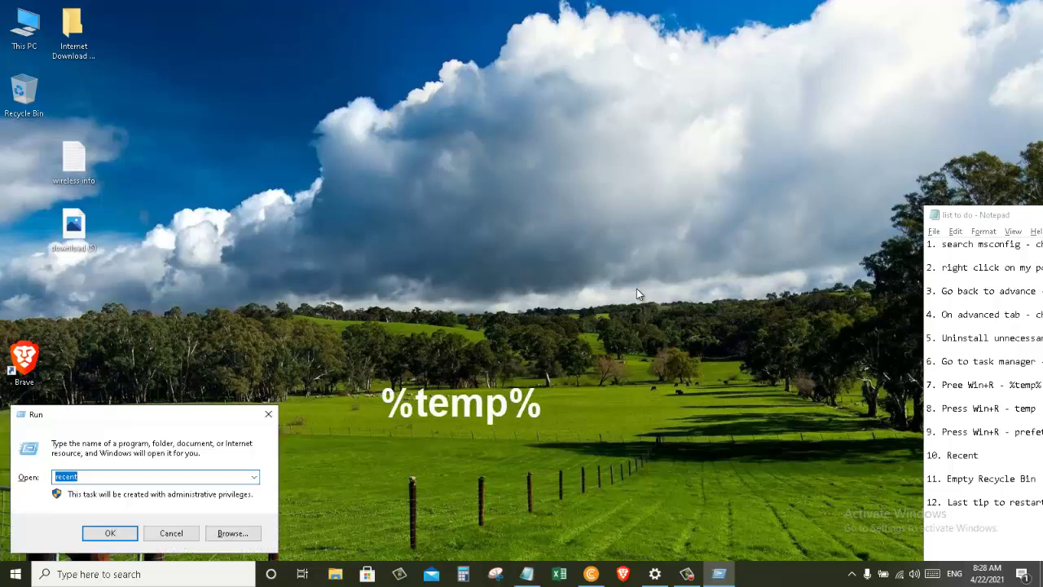
text(%)
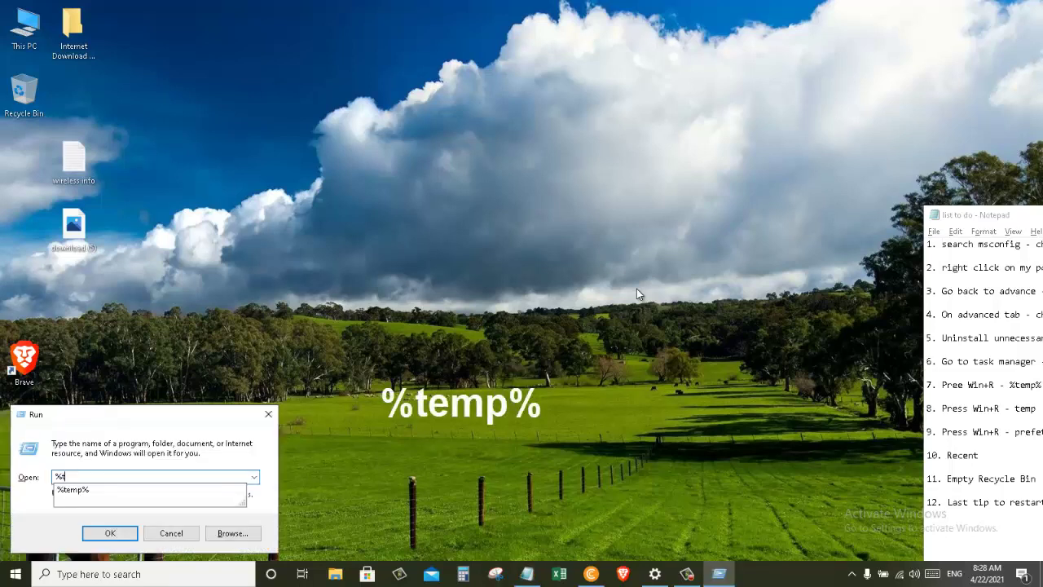
text(t)
key(Down)
key(Return)
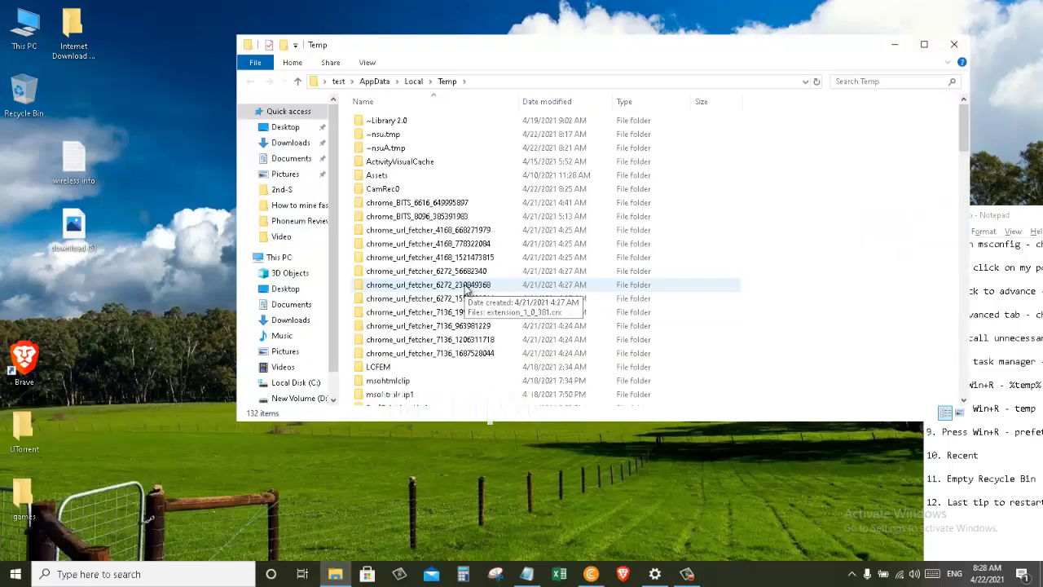
key(ctrl+a)
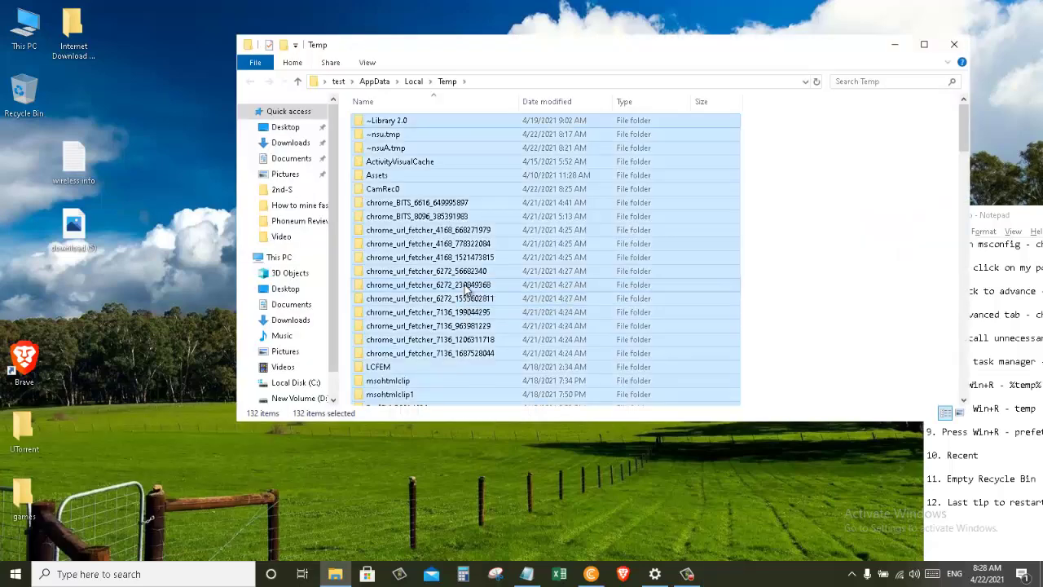
key(Delete)
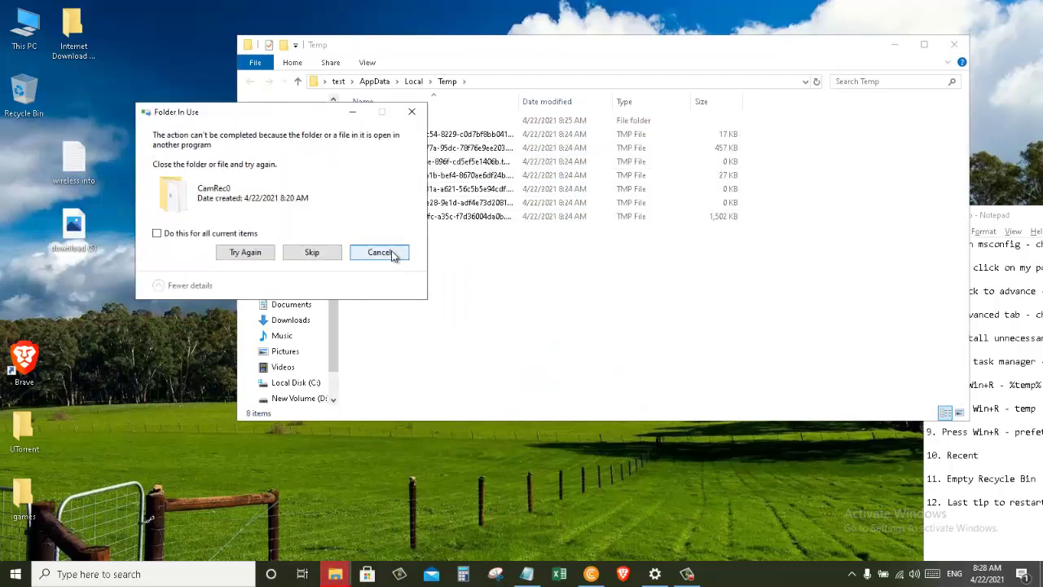
click(393, 254)
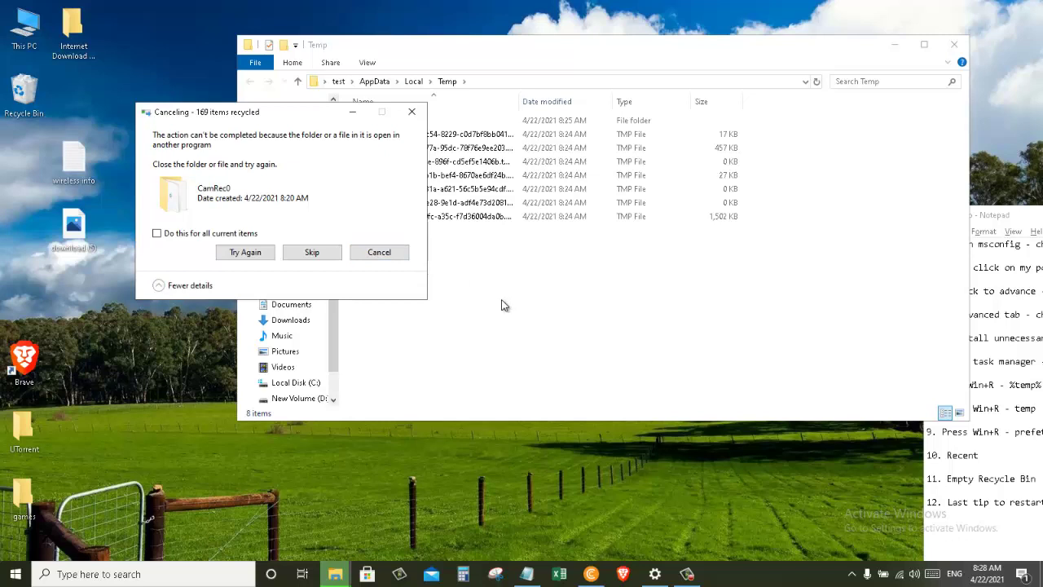
click(398, 259)
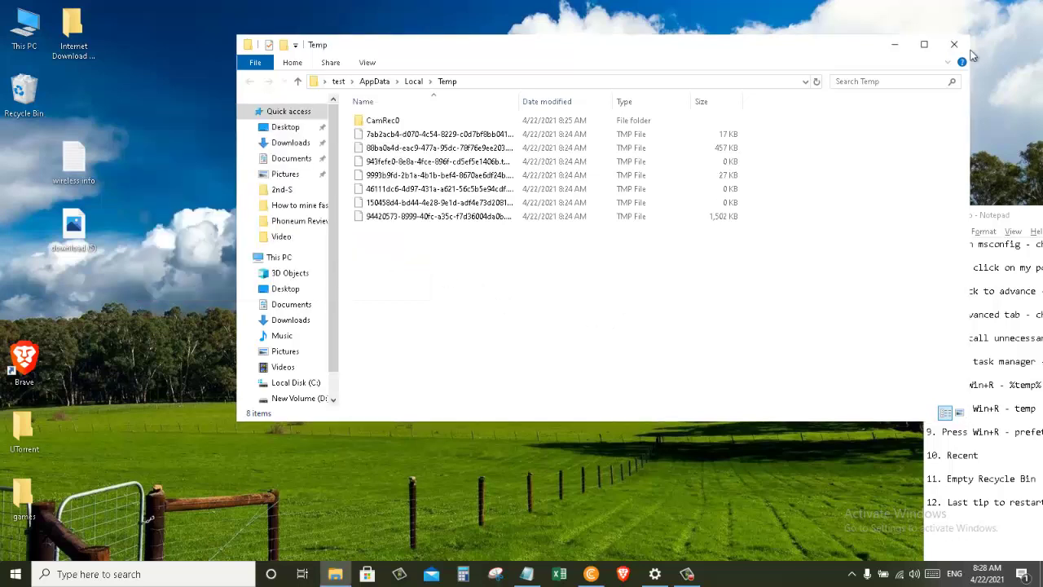
click(946, 45)
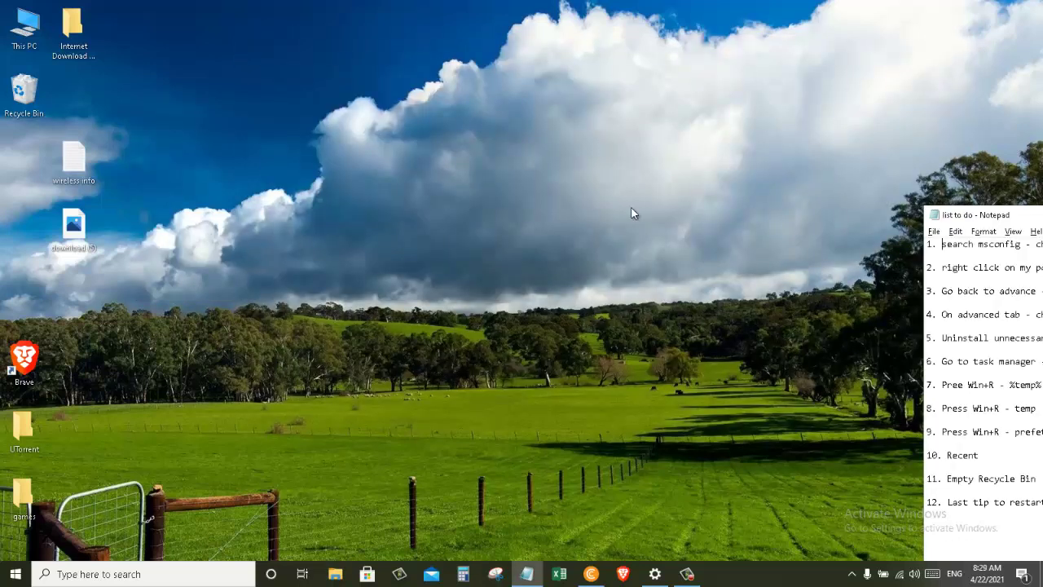
Run temp and delete all files and folders in the Windows Temp folder, closing the folder when done
key(super+r)
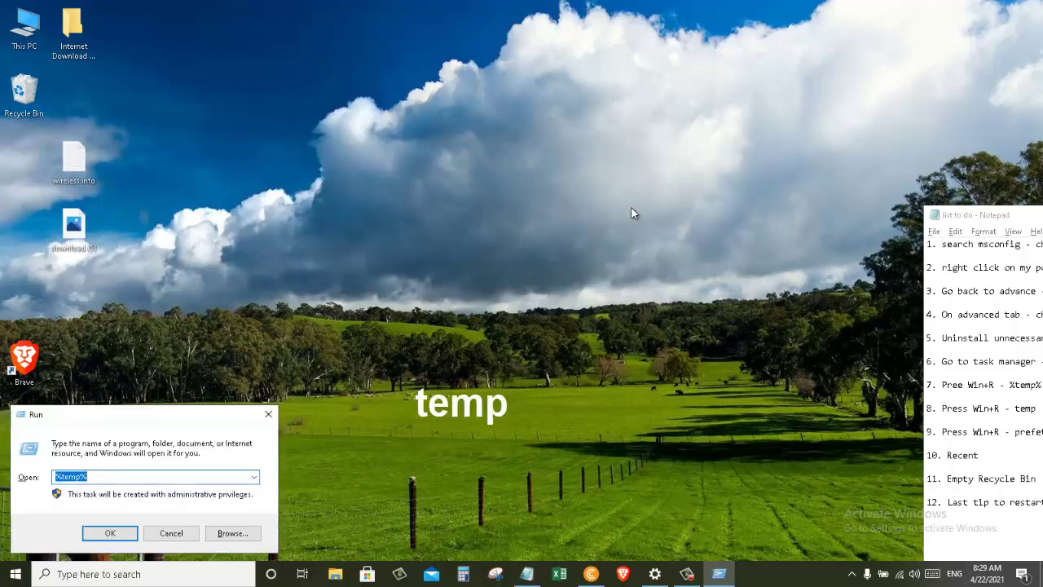
text(temp)
key(Return)
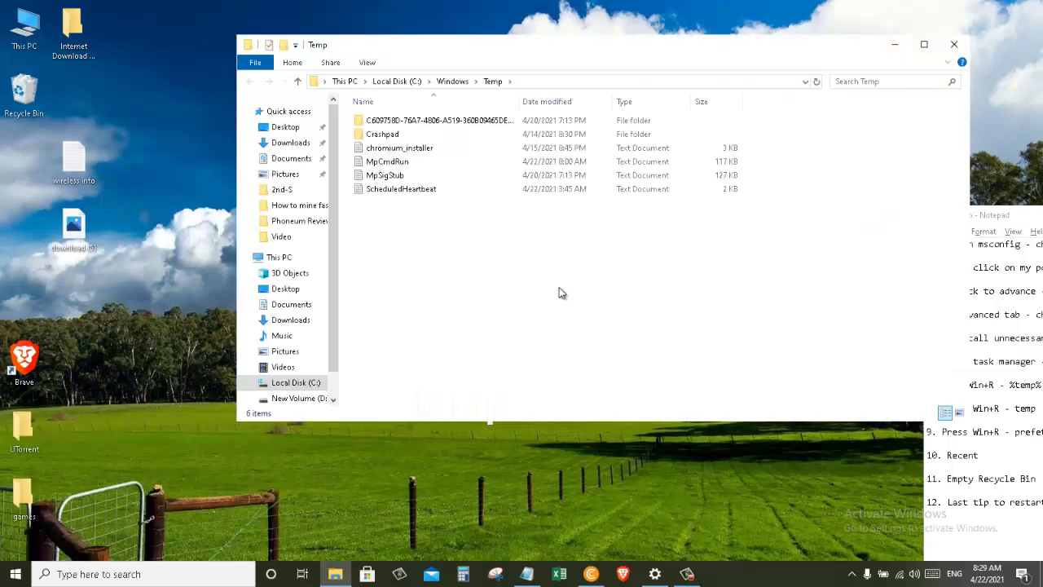
key(ctrl+a)
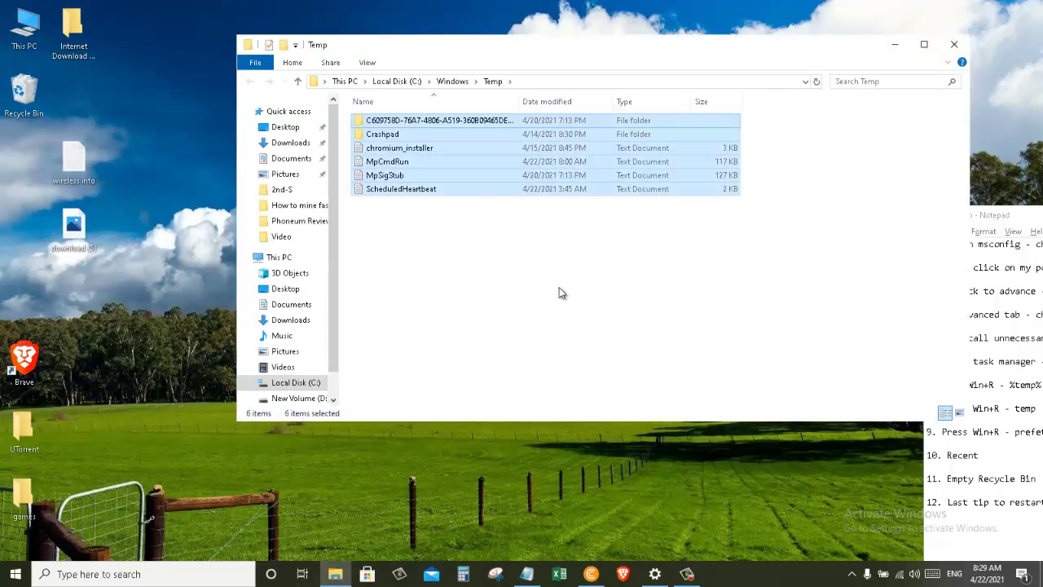
key(Delete)
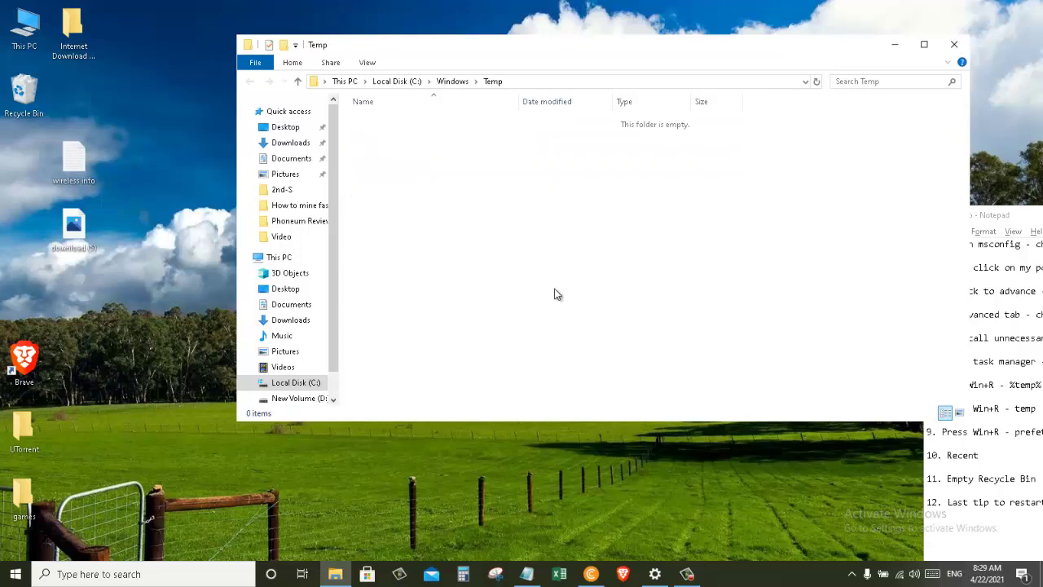
click(954, 44)
Run prefetch and delete everything in the Windows prefetch folder, cancelling for the file in use, and close the folder
key(super)
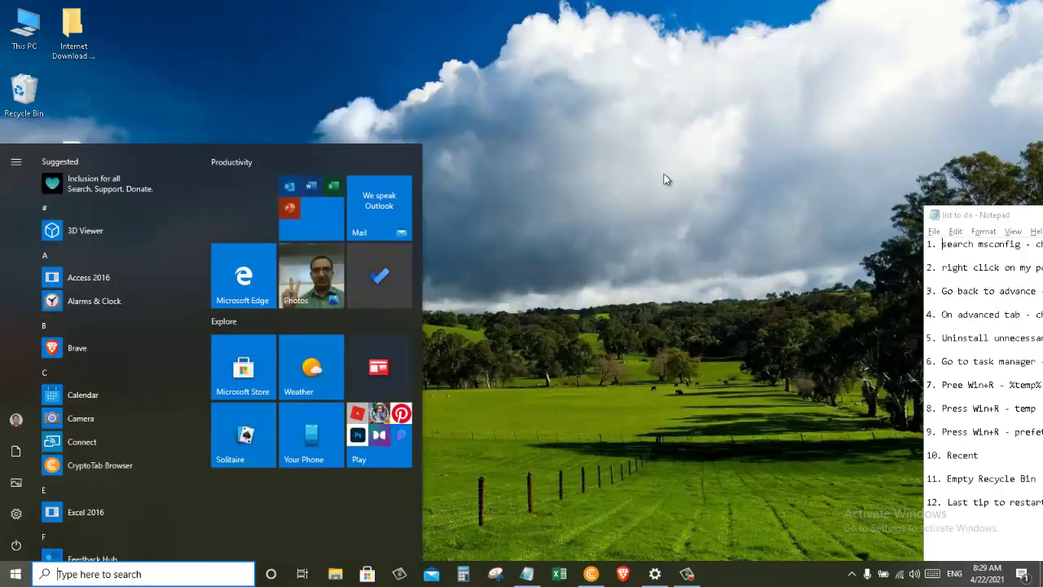
key(super)
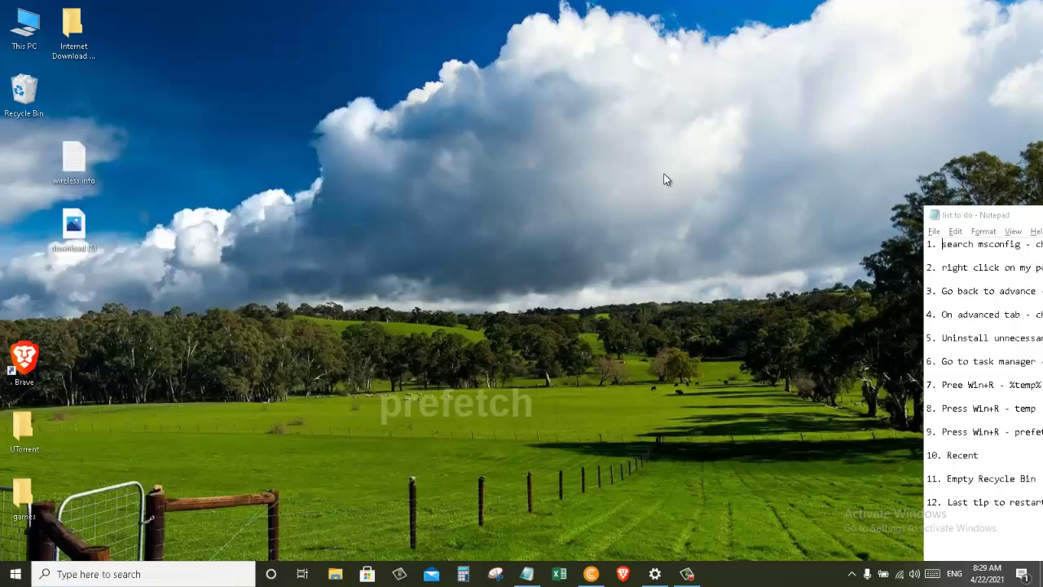
key(super+r)
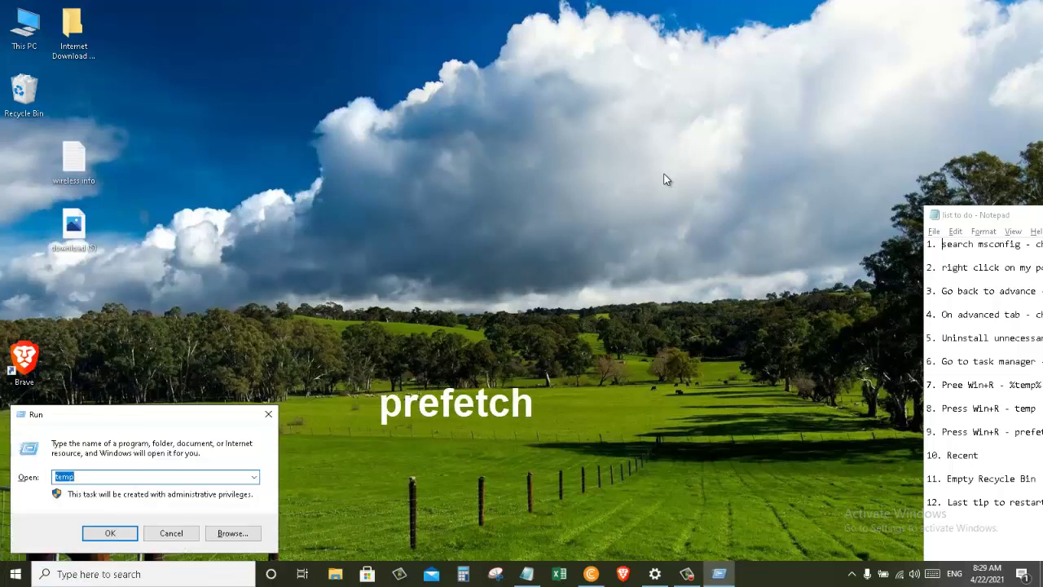
text(prefetch)
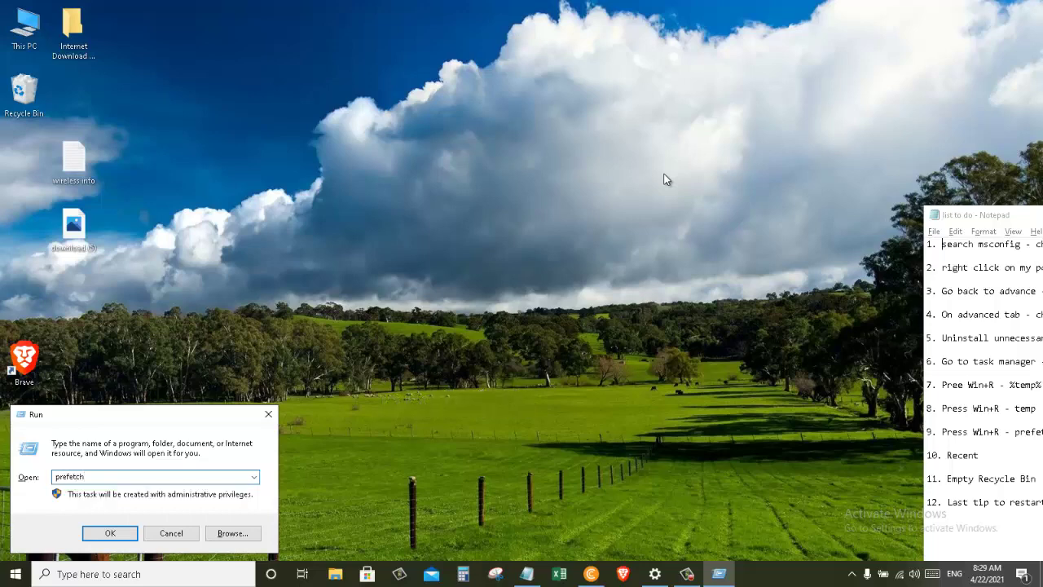
key(Return)
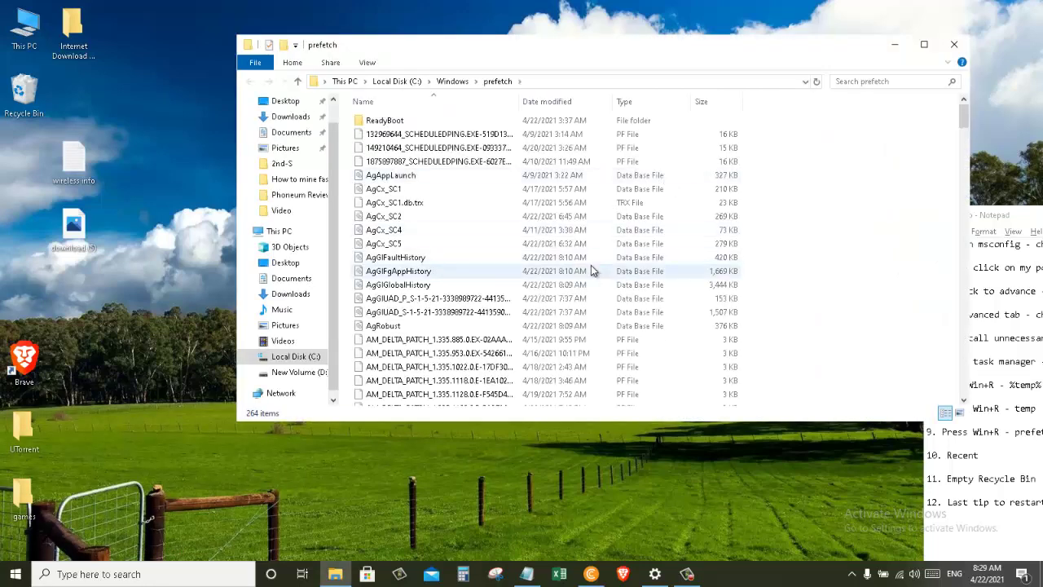
key(ctrl+a)
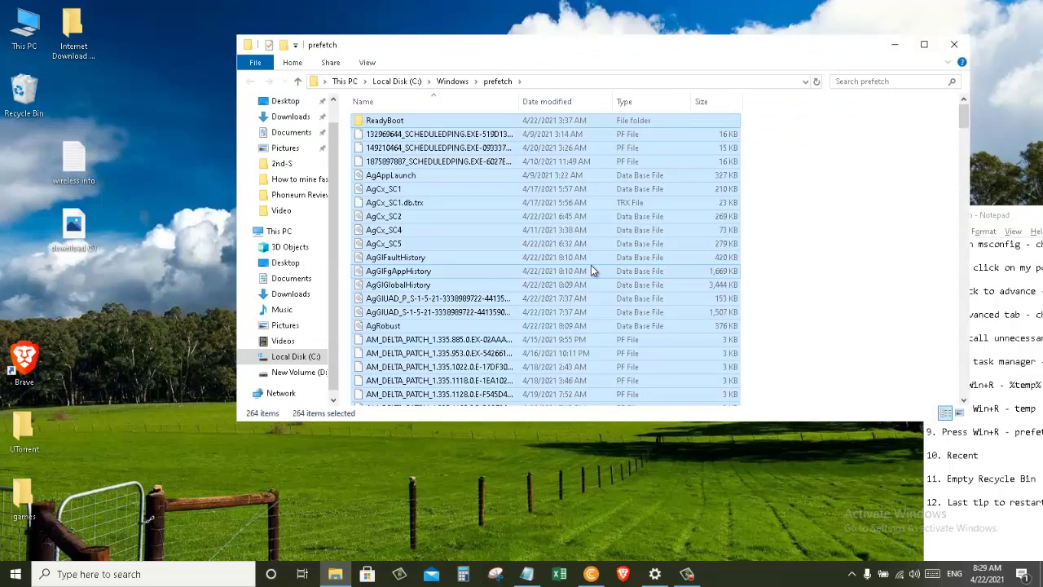
key(Delete)
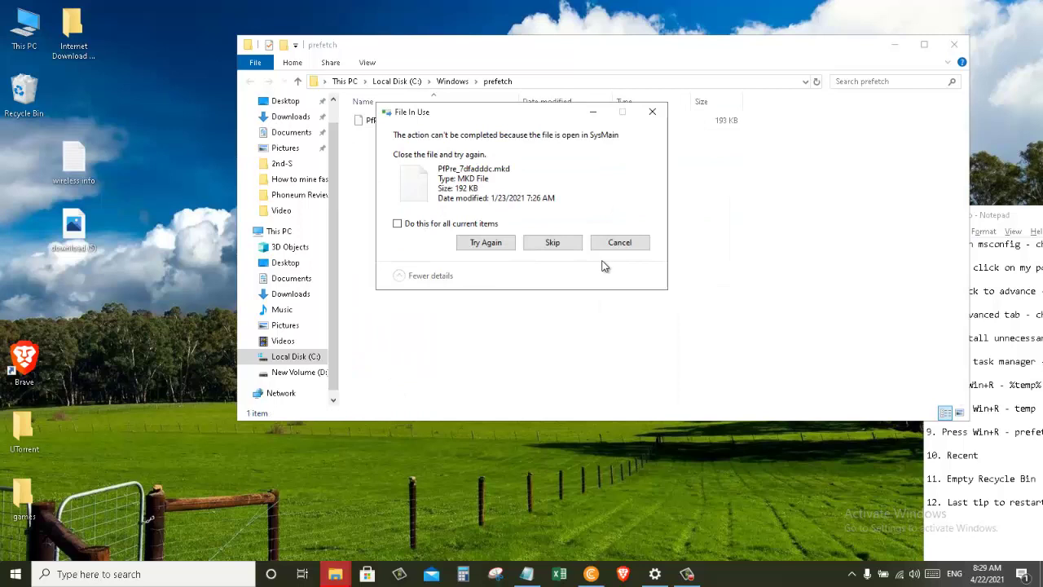
click(618, 246)
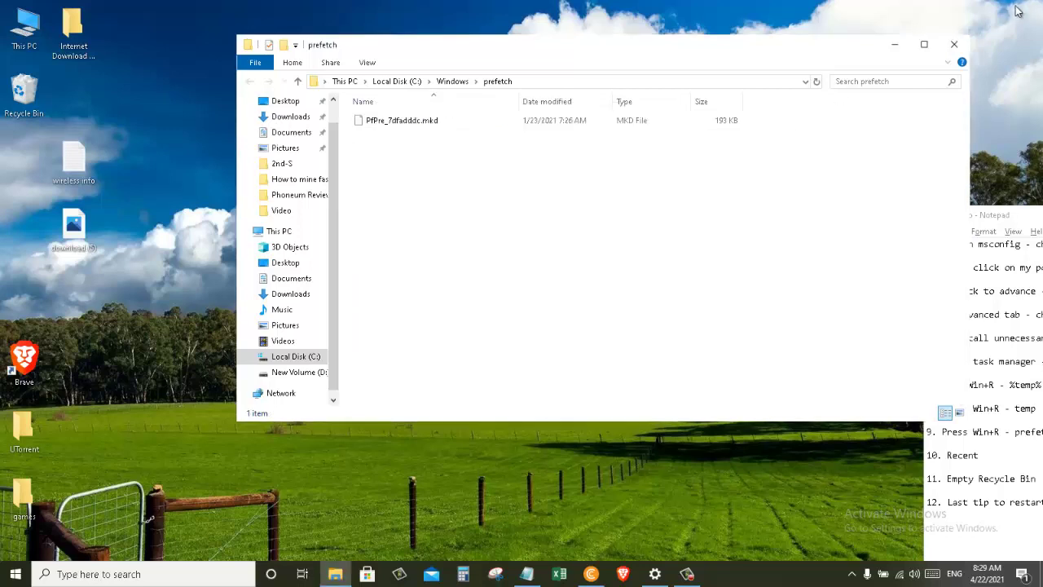
click(954, 44)
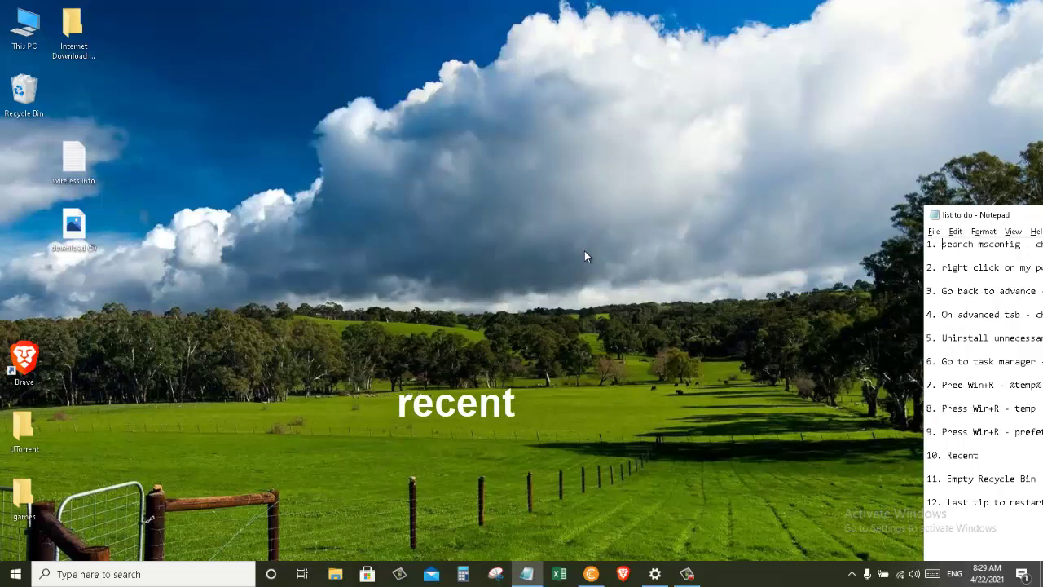
Run recent and delete all shortcuts in the Recent folder, closing the folder when done
key(super+r)
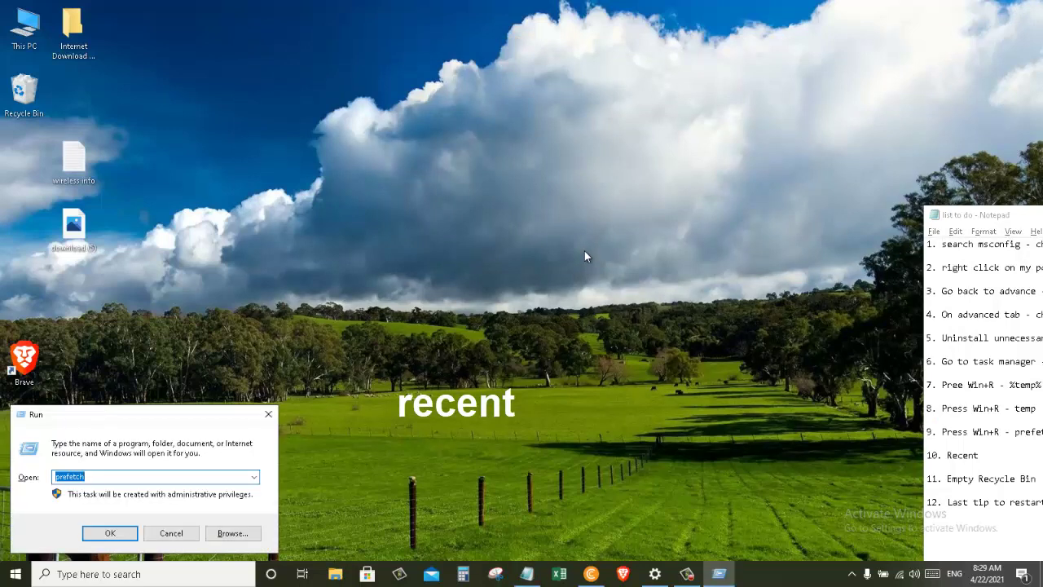
text(rec)
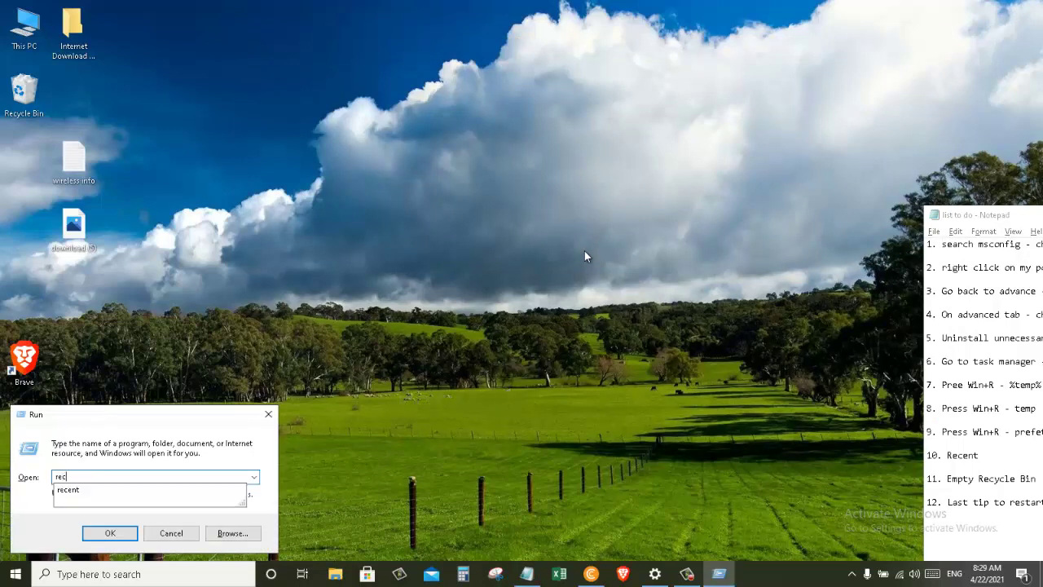
text(ent)
key(Return)
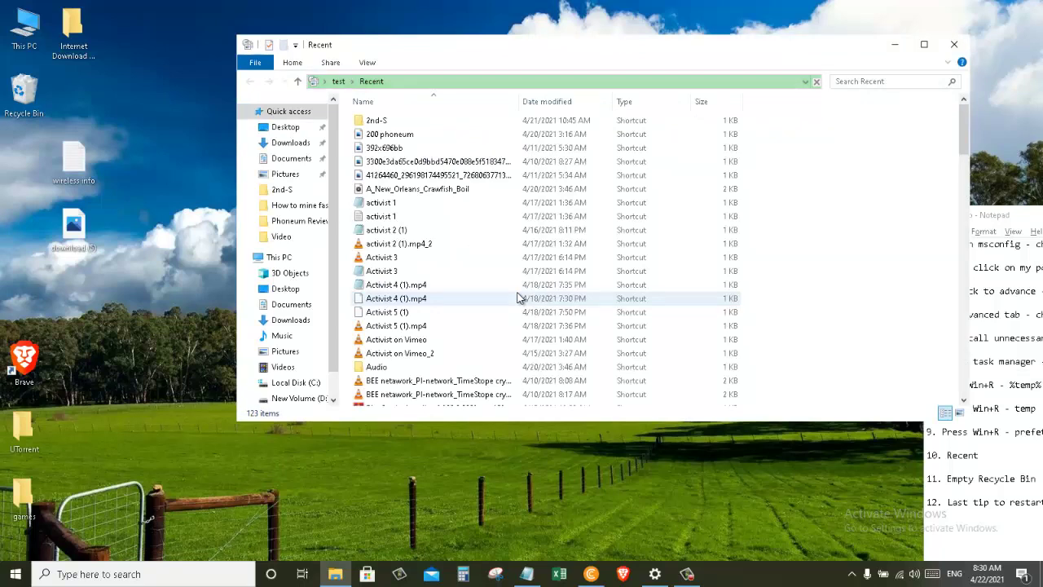
key(ctrl+a)
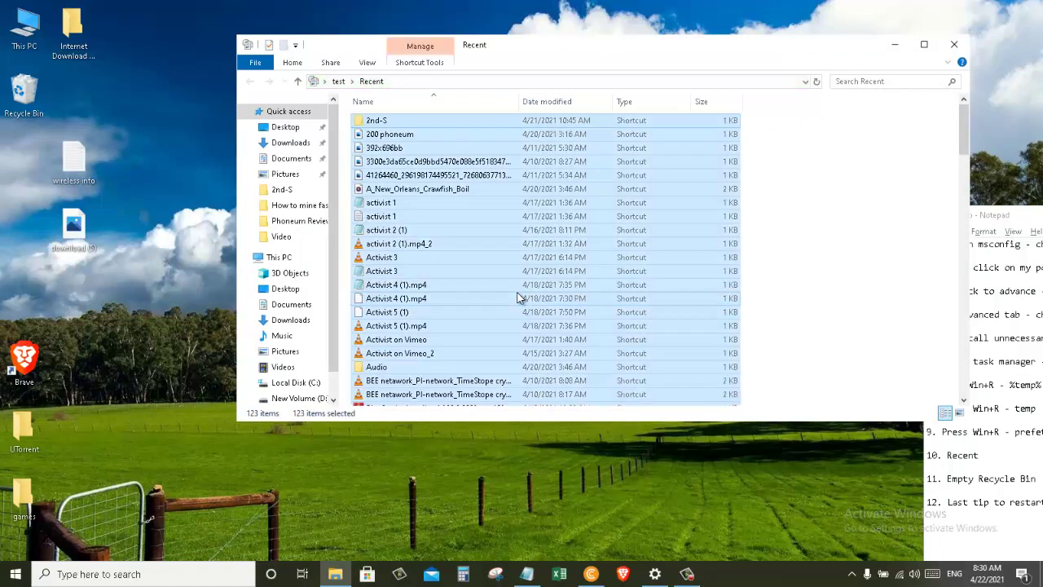
key(Delete)
key(alt+F4)
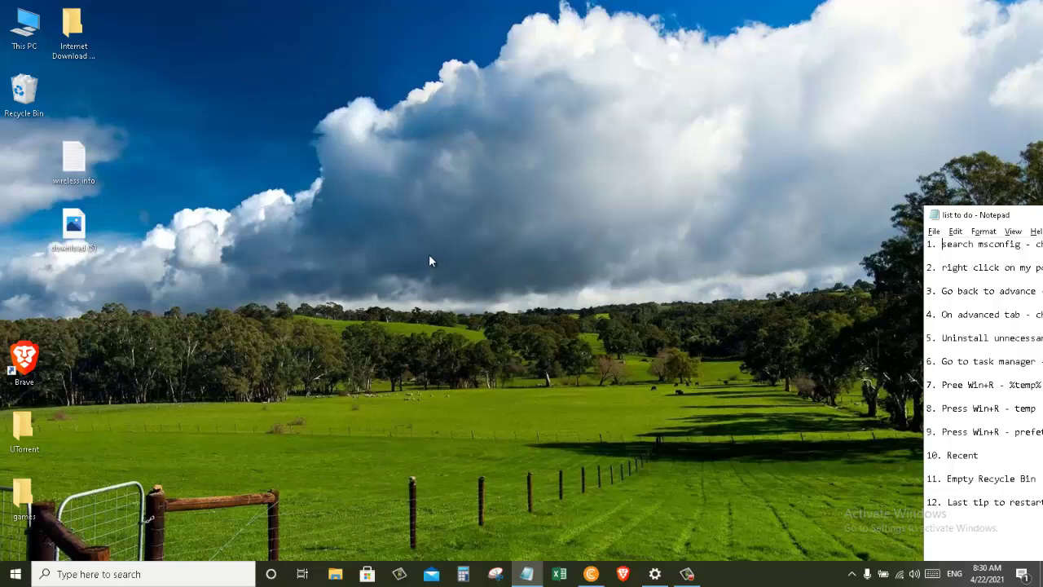
Empty the Recycle Bin and confirm the permanent deletion of all its items
right_click(29, 96)
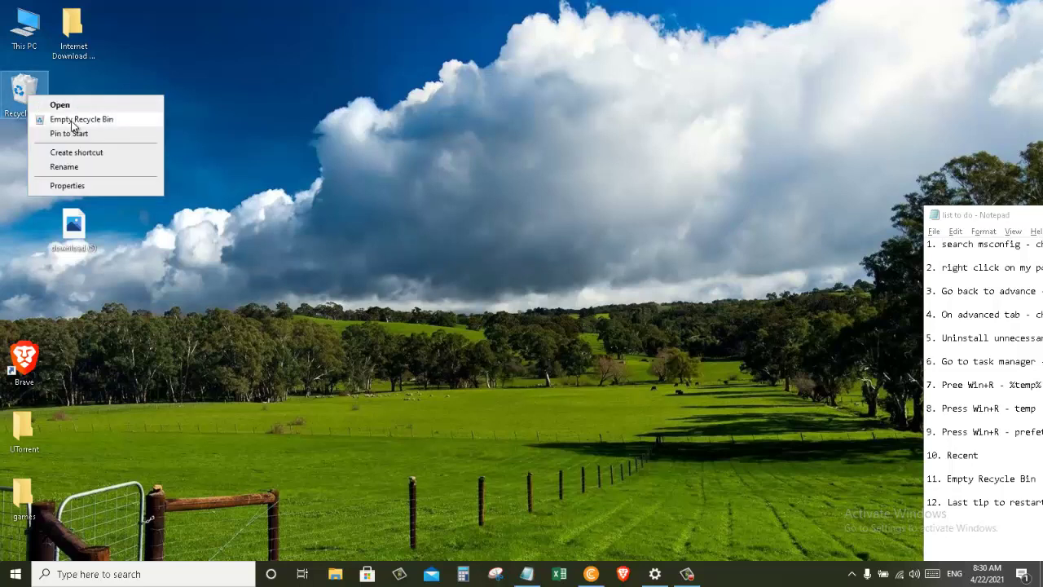
click(73, 120)
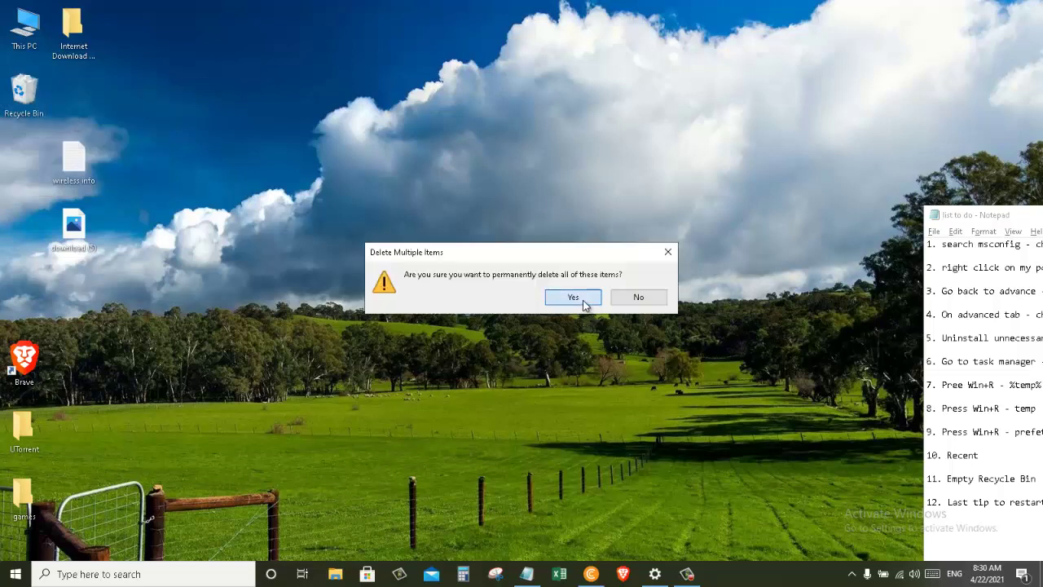
click(573, 298)
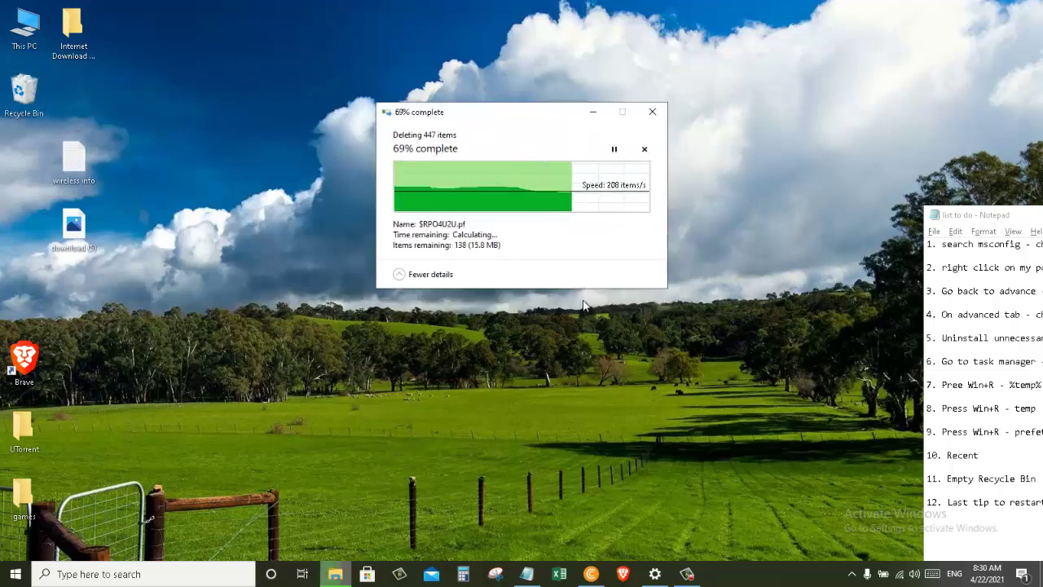